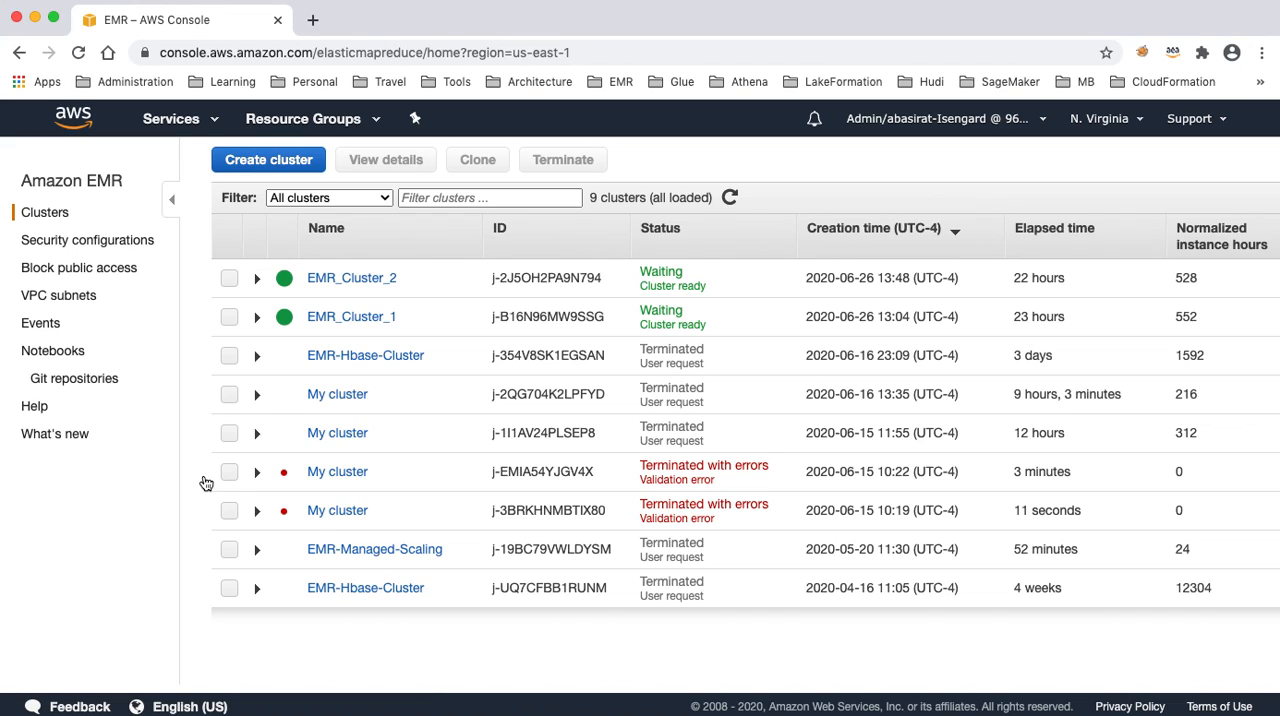
- View the details of EMR_Cluster_1 and start creating a new notebook from the EMR notebooks list
left_click(372, 318)
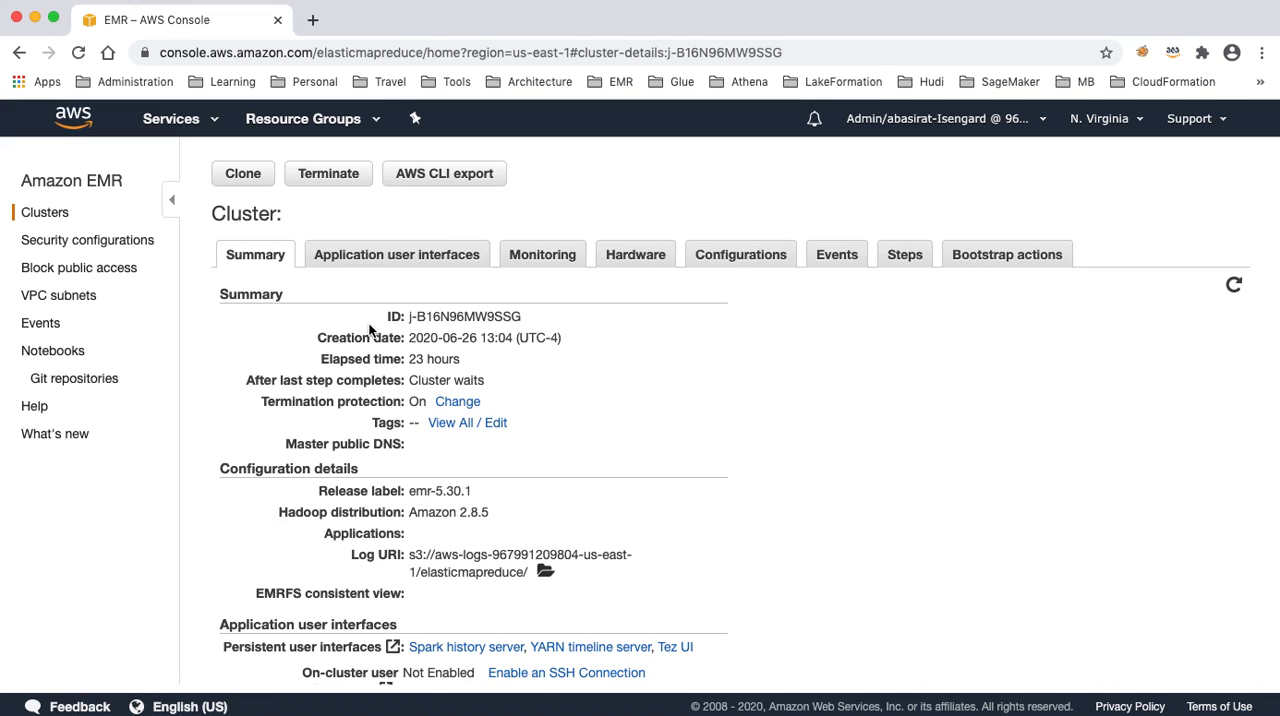
left_click(72, 356)
left_click(284, 270)
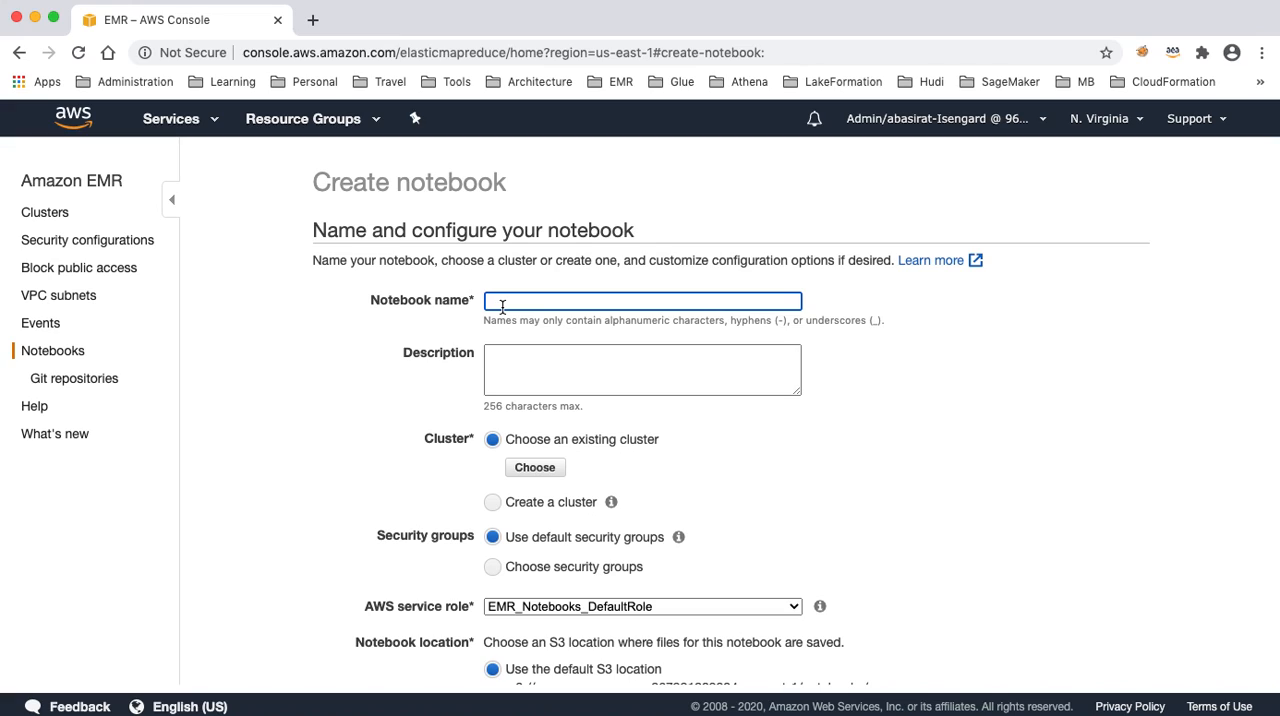
- Name the notebook EMR-Notebook-Demo and give it the description "EMR Notebook"
type("EMR-Notebook-Demo")
key("Tab")
type("EMR Notebook")
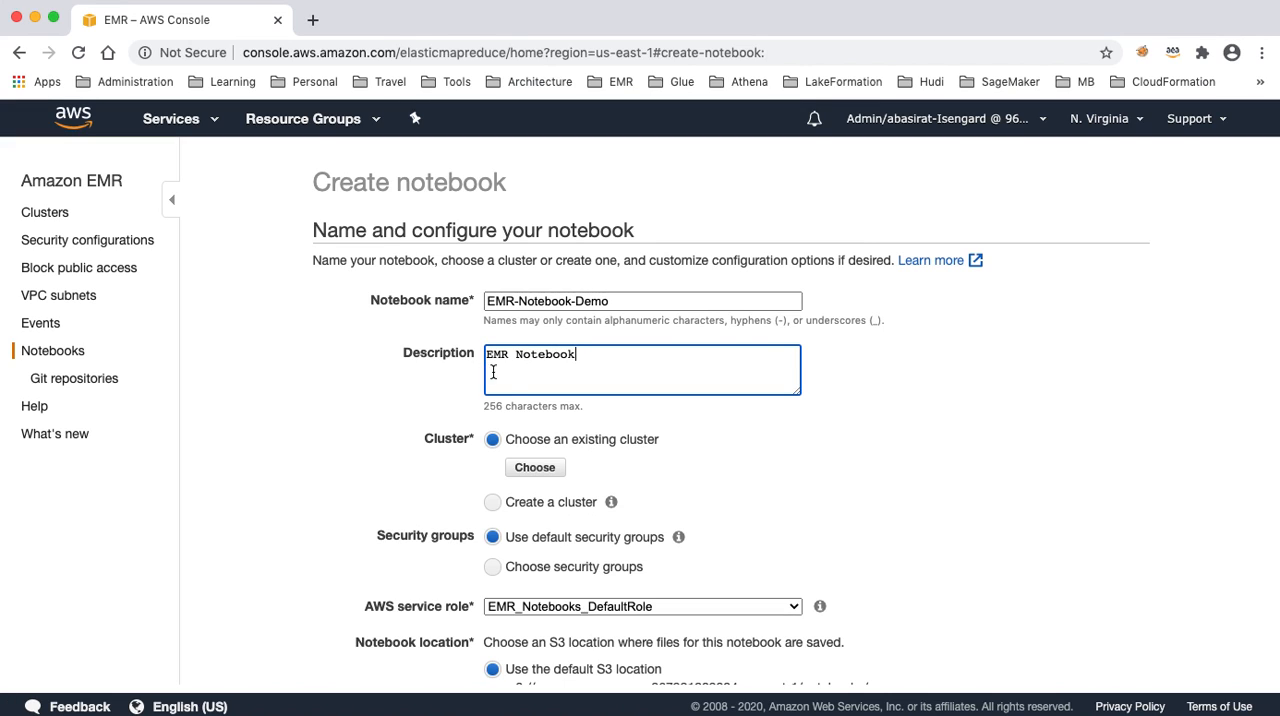
scroll(508, 386, "down", 2)
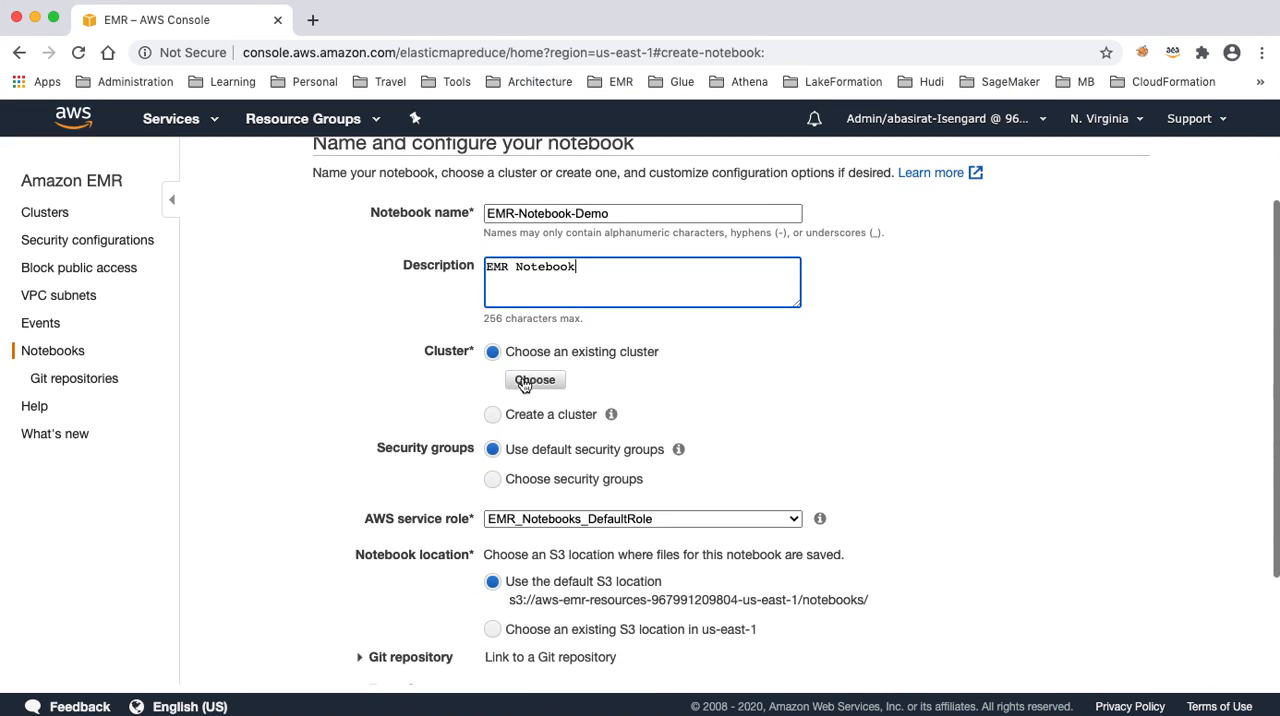
left_click(549, 387)
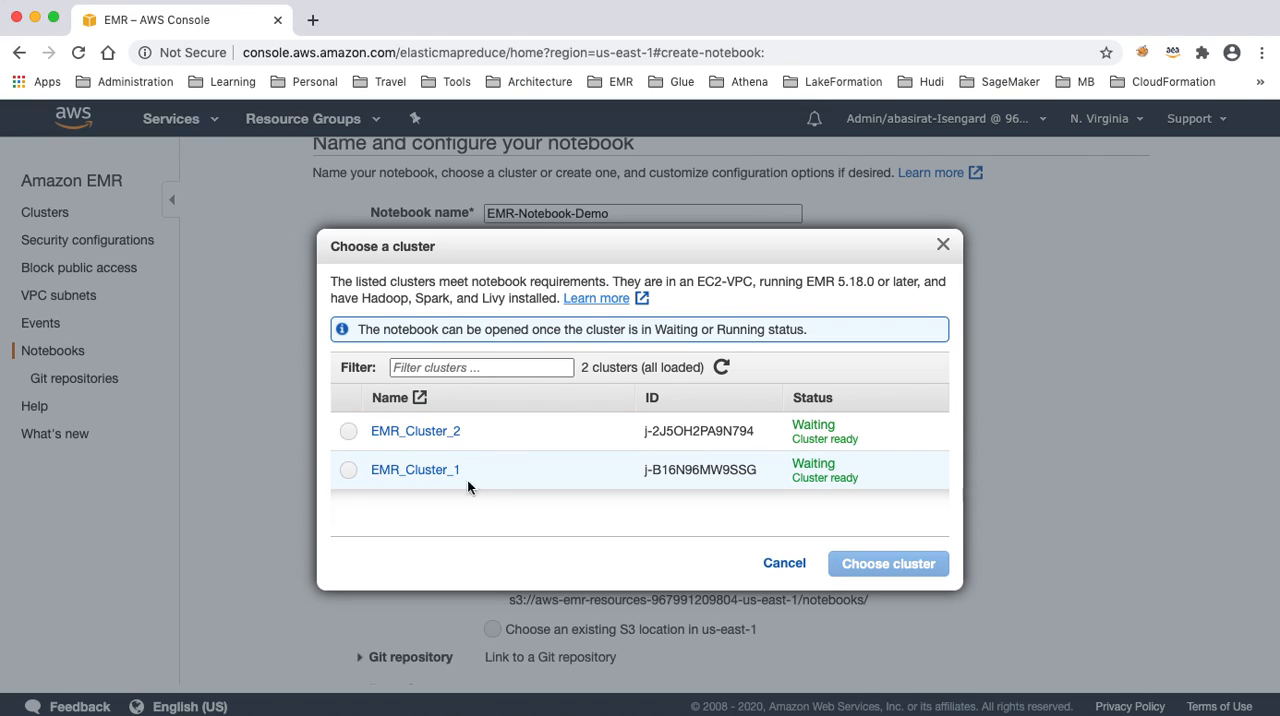
left_click(349, 471)
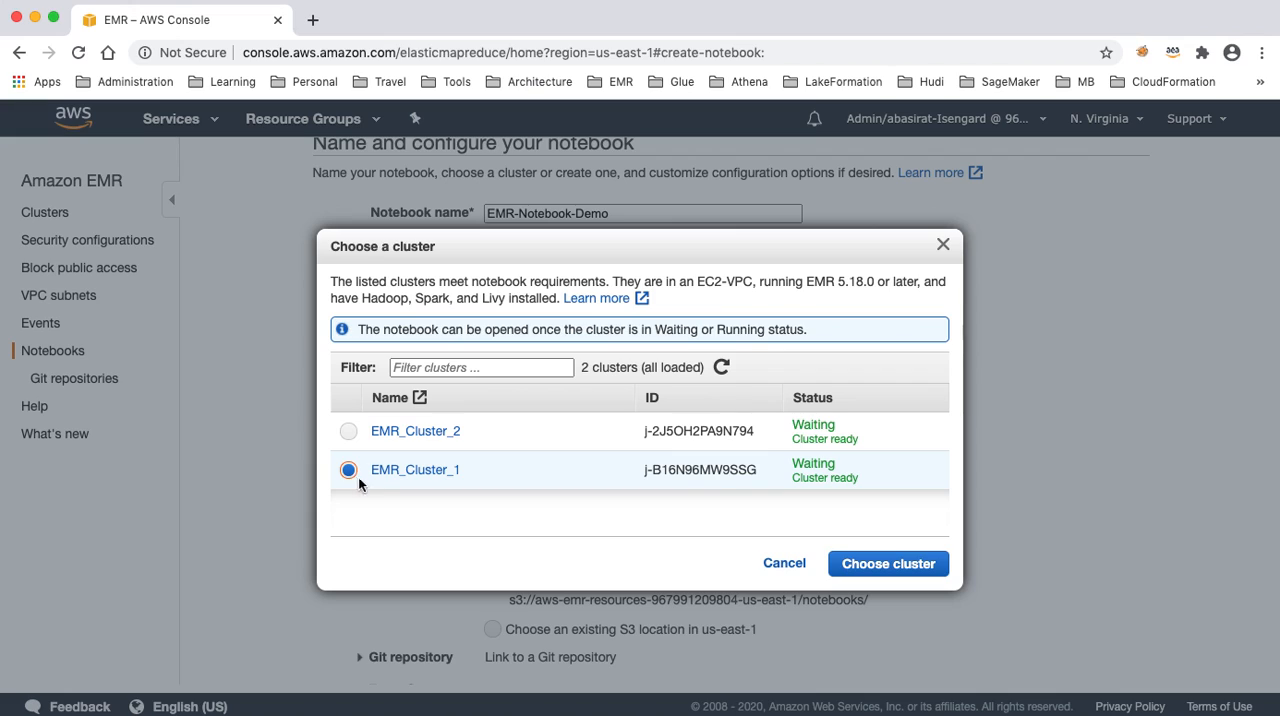
left_click(784, 563)
- Switch the notebook's cluster option to creating a new cluster and examine its release and instance settings
left_click(492, 414)
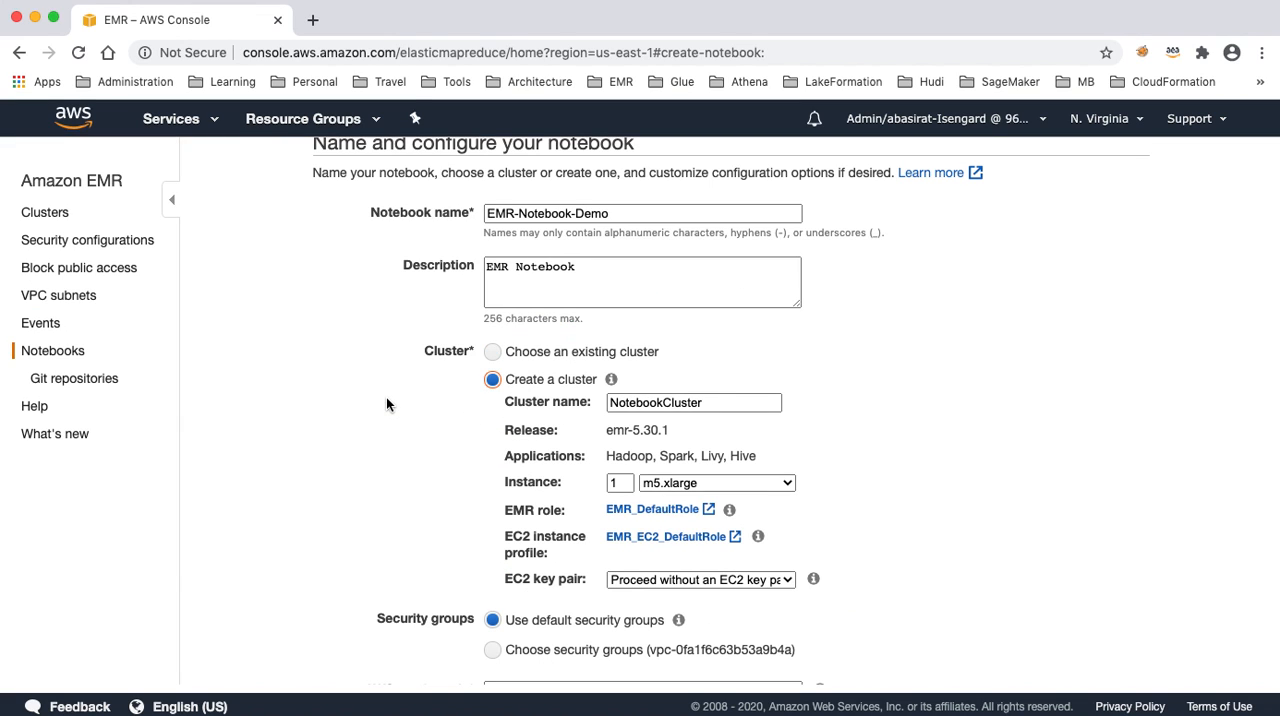
scroll(386, 397, "down", 1)
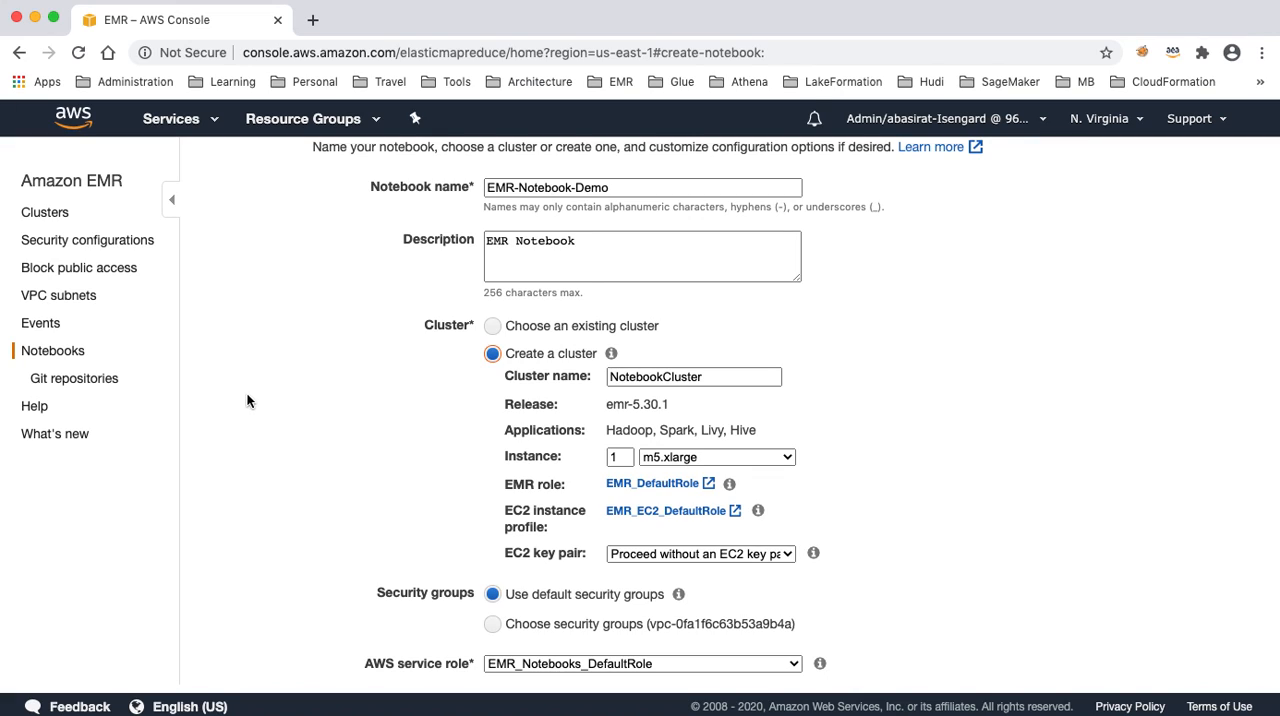
left_click_drag(505, 411, 686, 412)
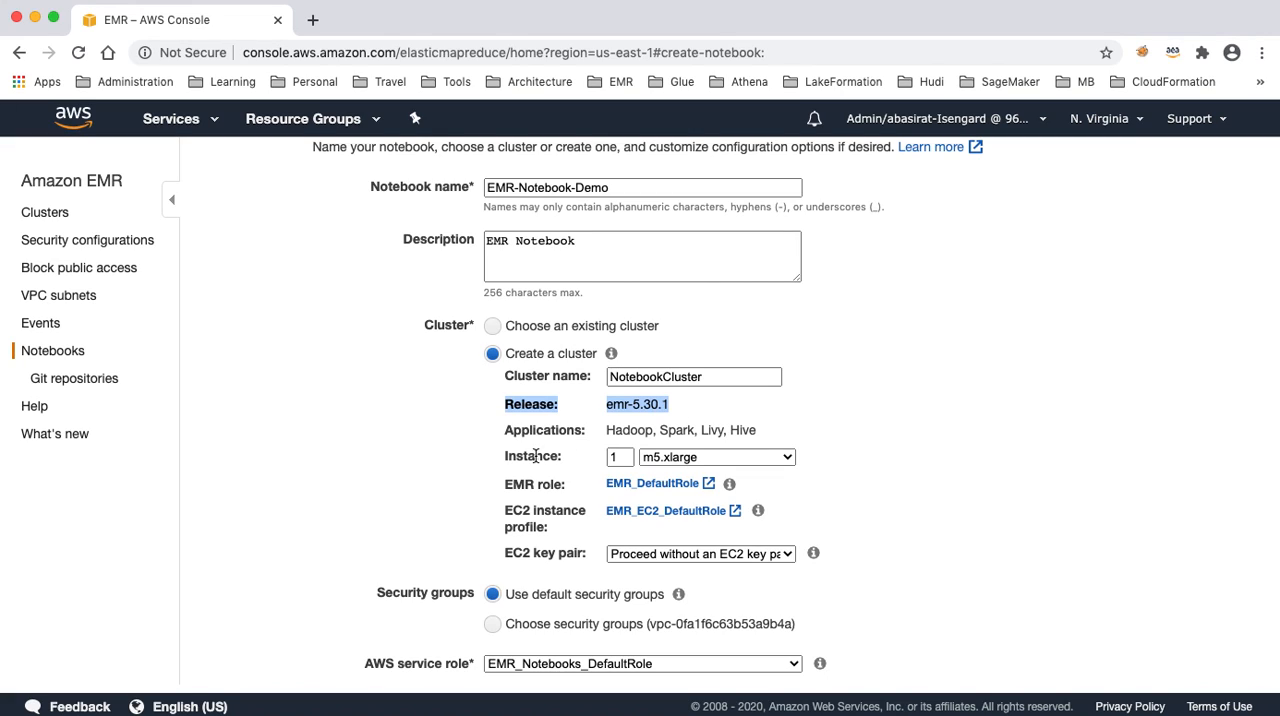
left_click_drag(505, 457, 565, 460)
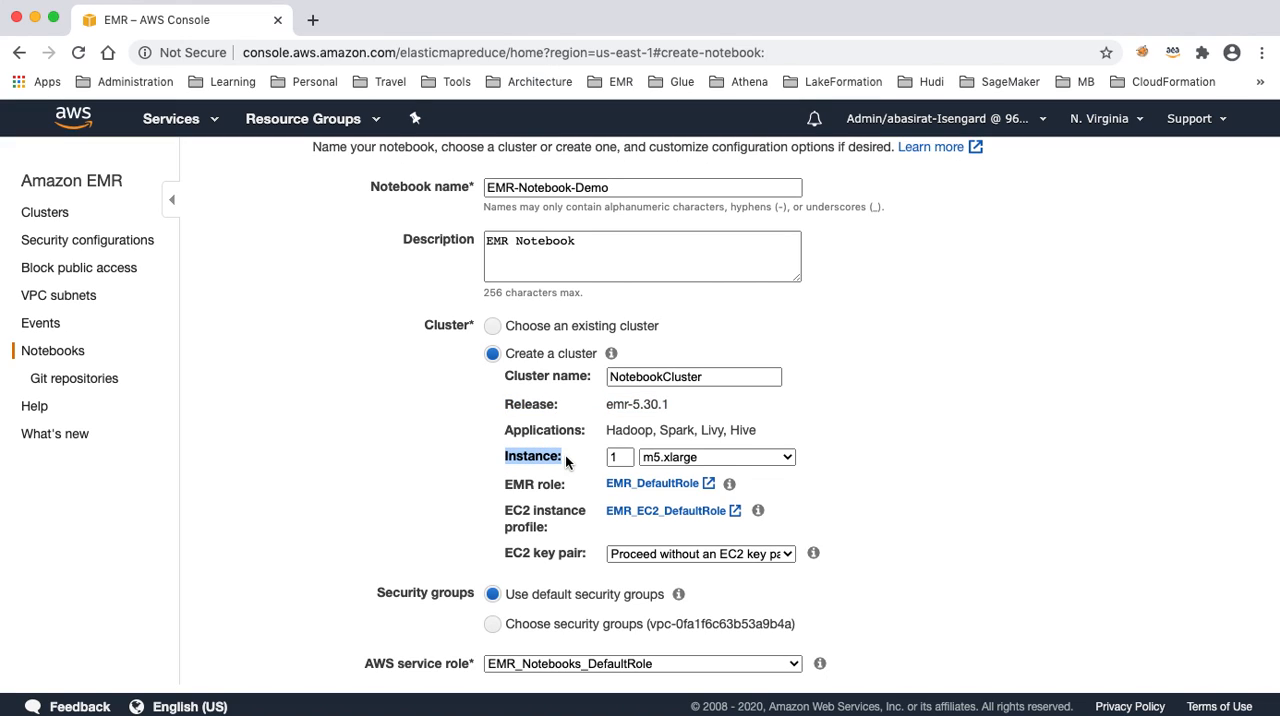
- Browse the instance types offered for the new cluster without changing the selection
left_click(786, 457)
scroll(786, 460, "up", 5)
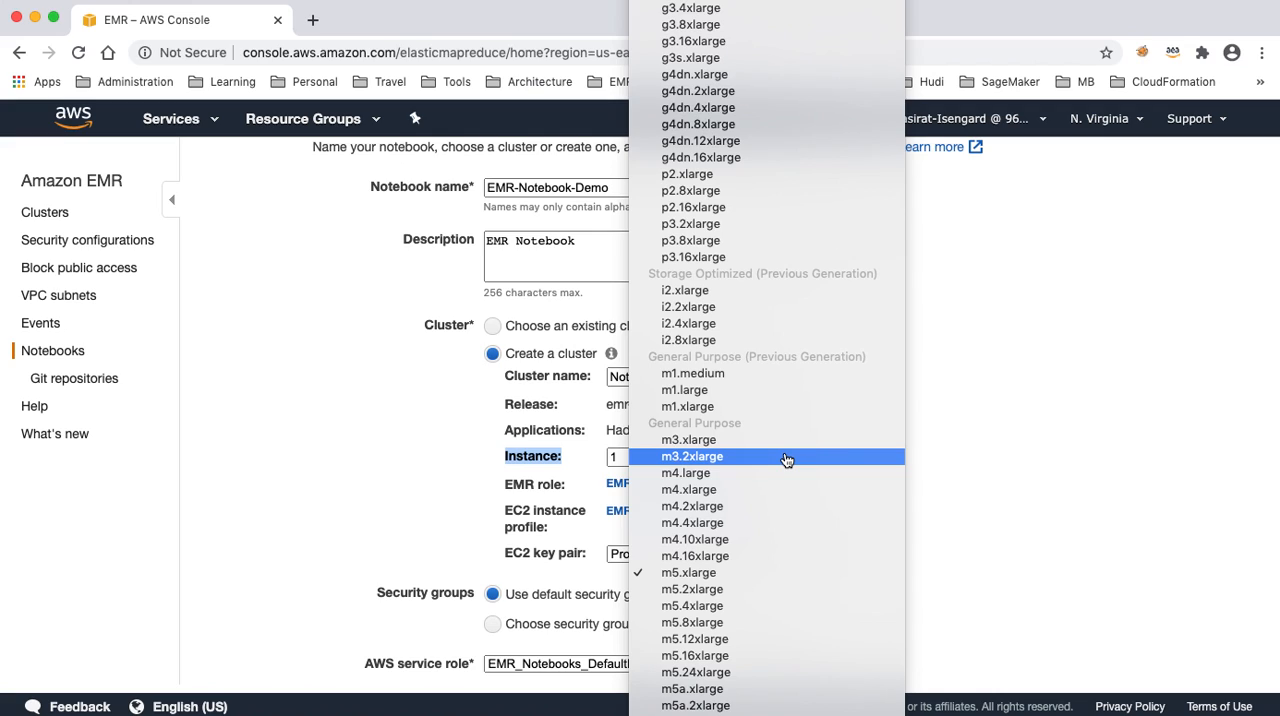
scroll(787, 459, "up", 7)
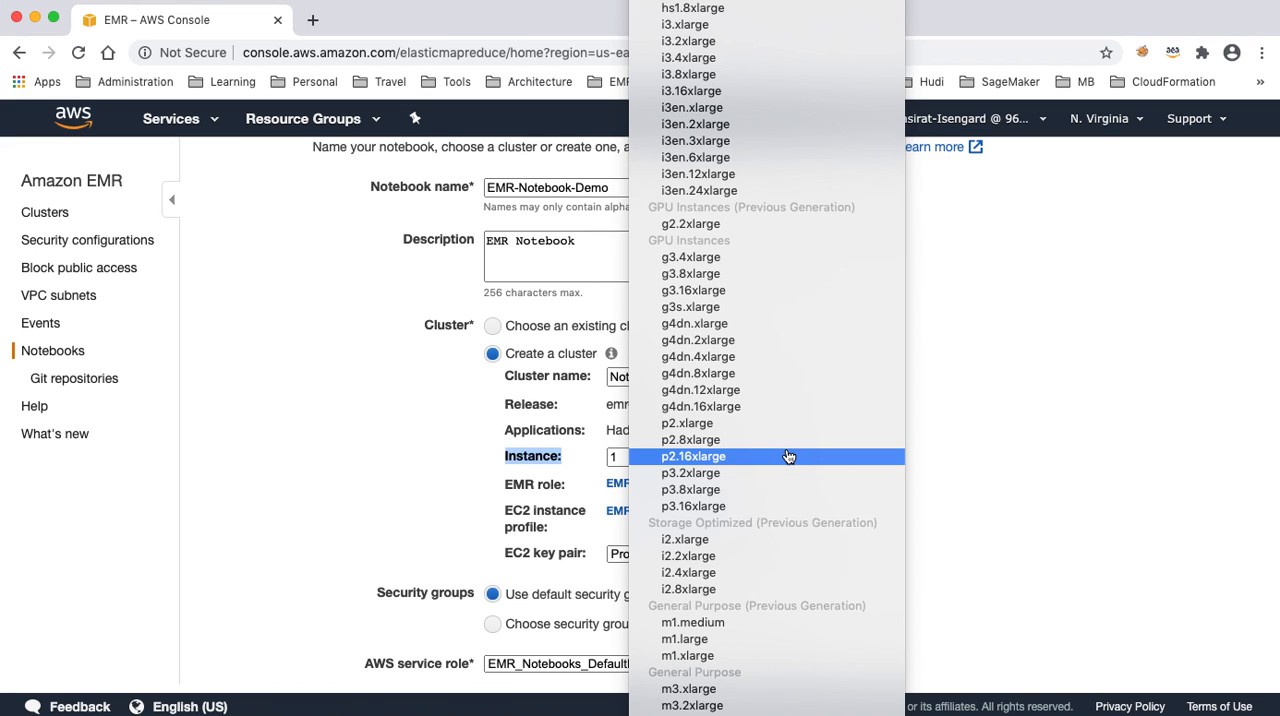
scroll(788, 456, "up", 6)
scroll(790, 454, "down", 20)
scroll(790, 454, "down", 10)
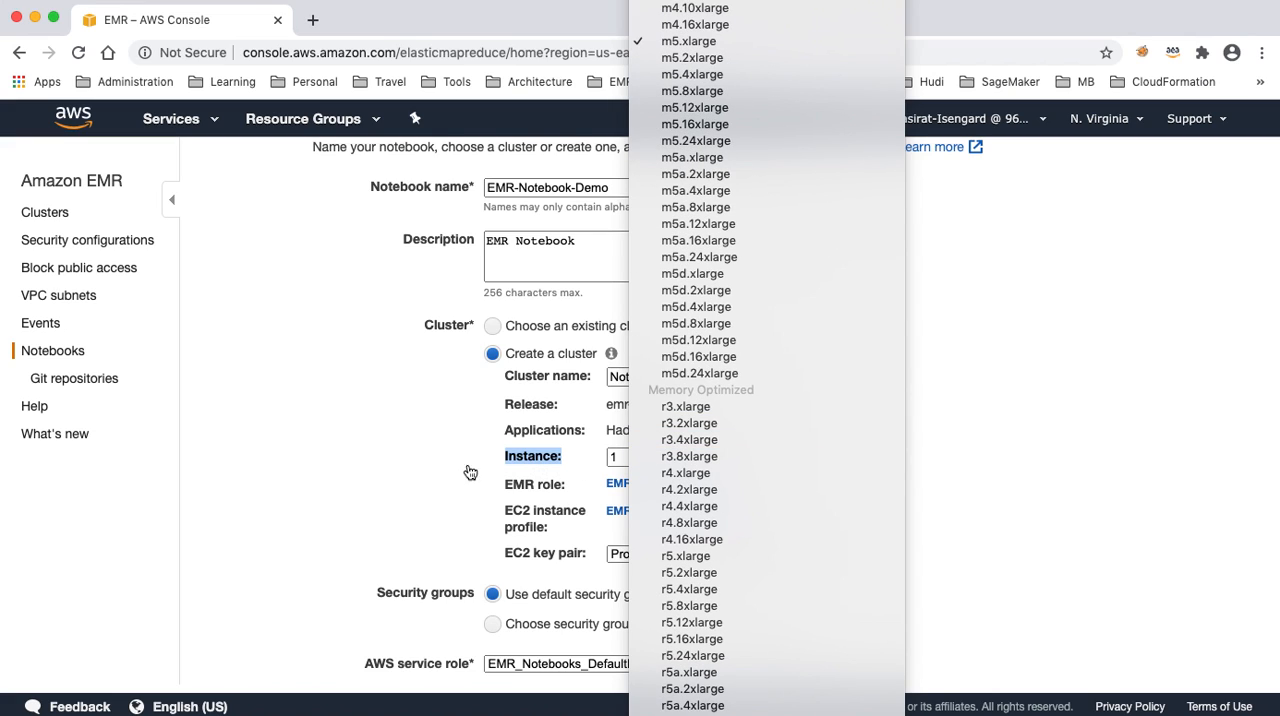
left_click(427, 474)
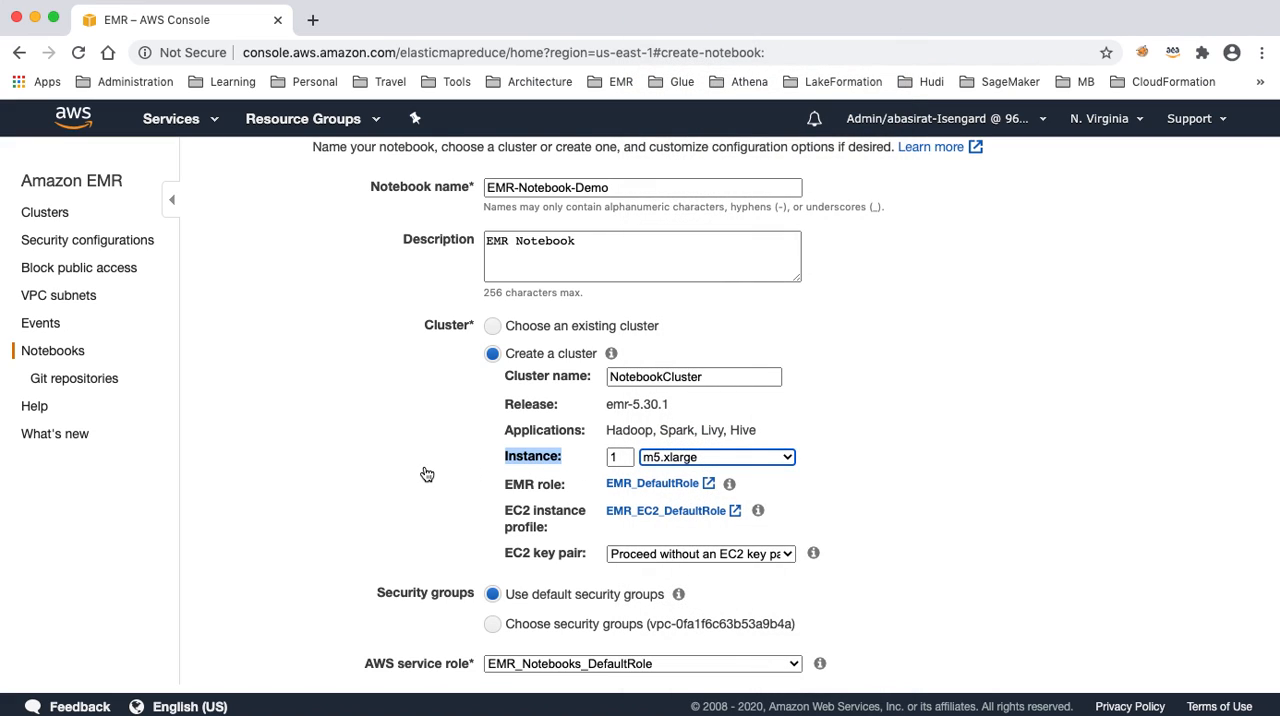
- Examine the EMR role, EC2 instance profile, key pair, security groups, AWS service role and notebook location settings
left_click_drag(503, 487, 568, 487)
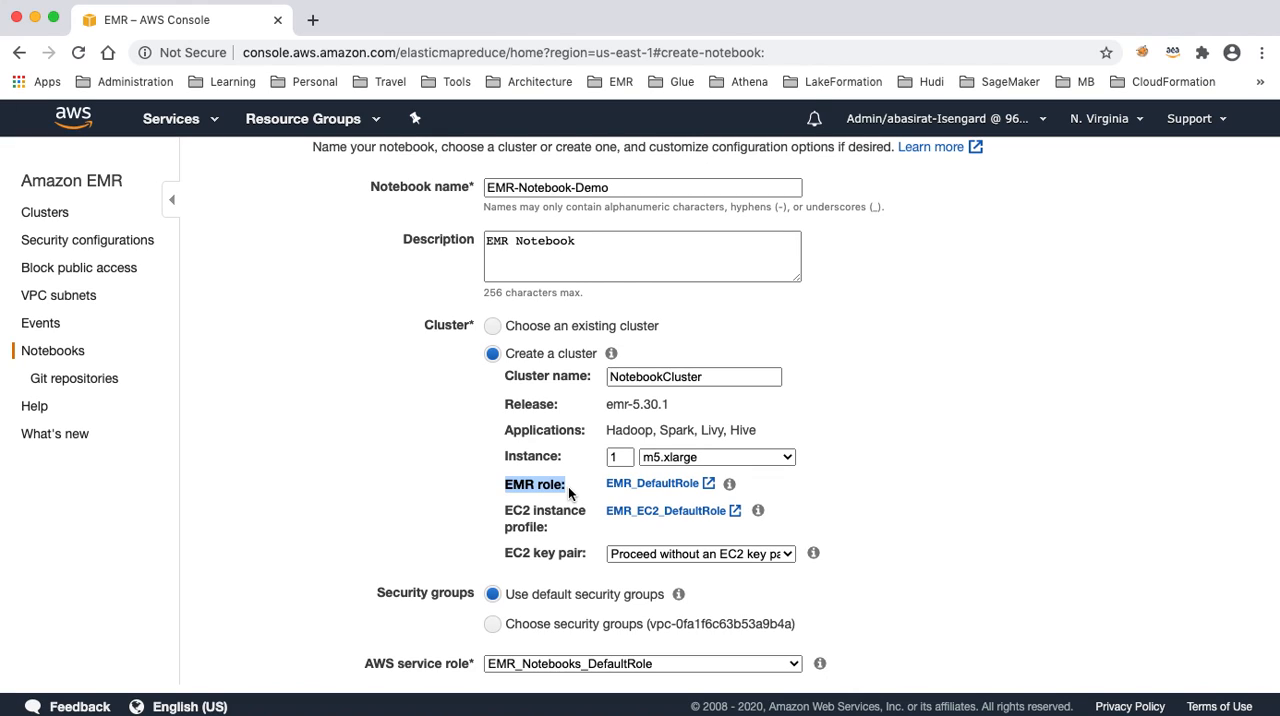
left_click_drag(506, 511, 556, 532)
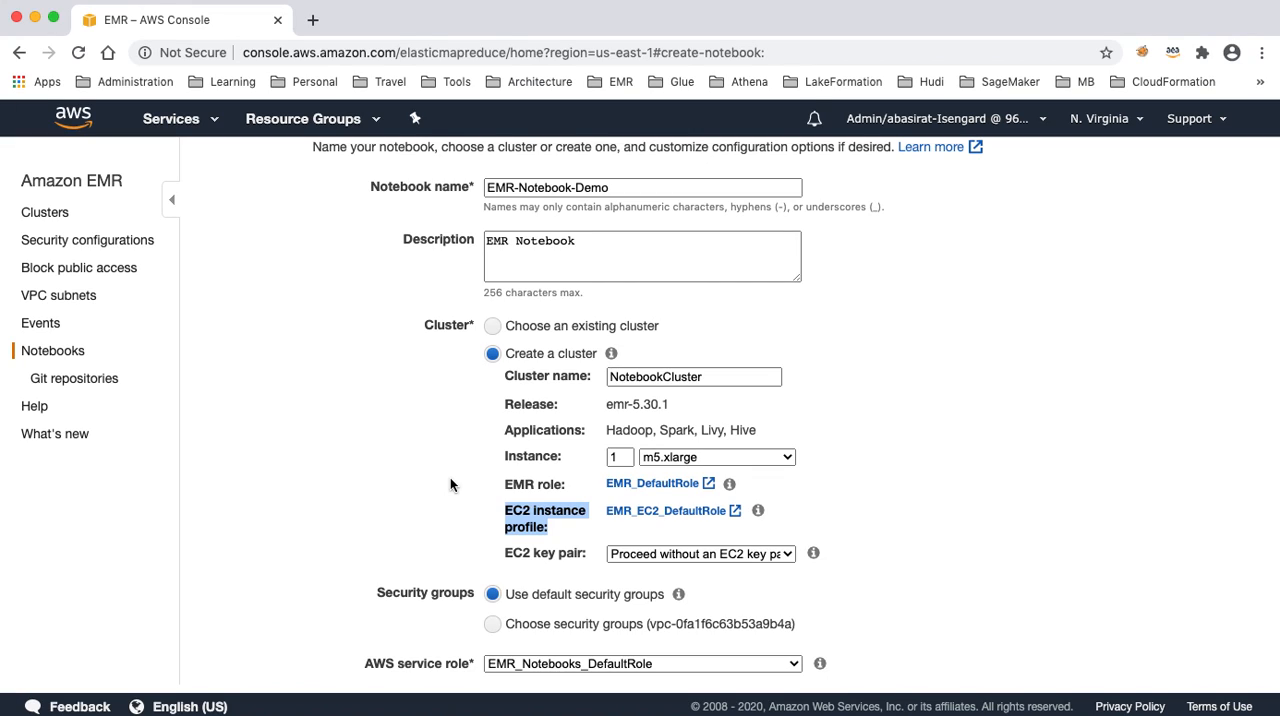
left_click_drag(505, 553, 583, 557)
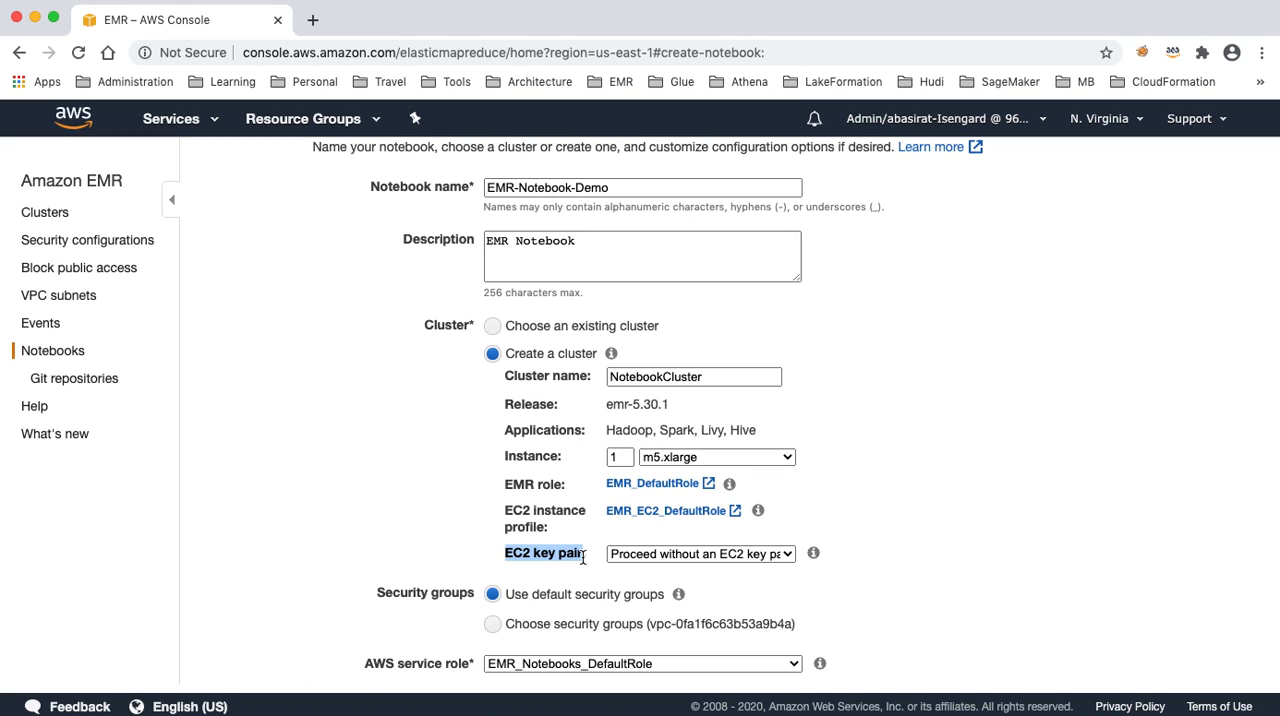
scroll(408, 519, "down", 5)
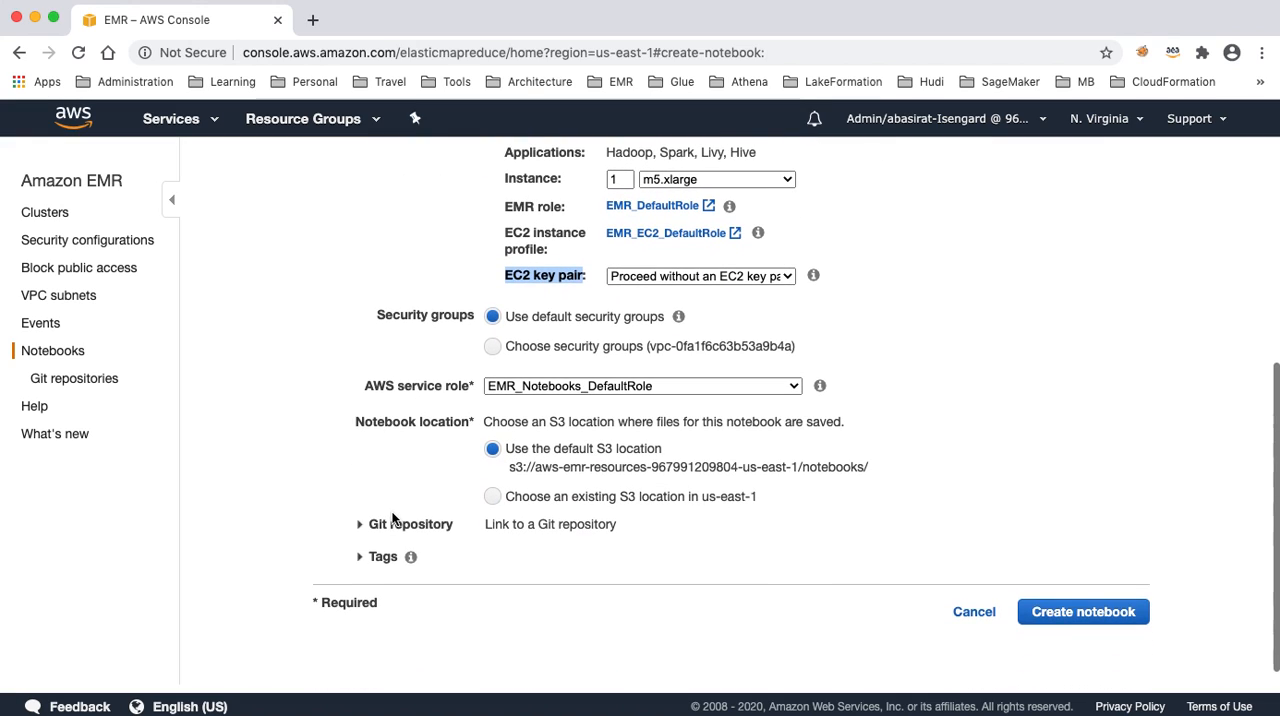
left_click_drag(370, 314, 476, 316)
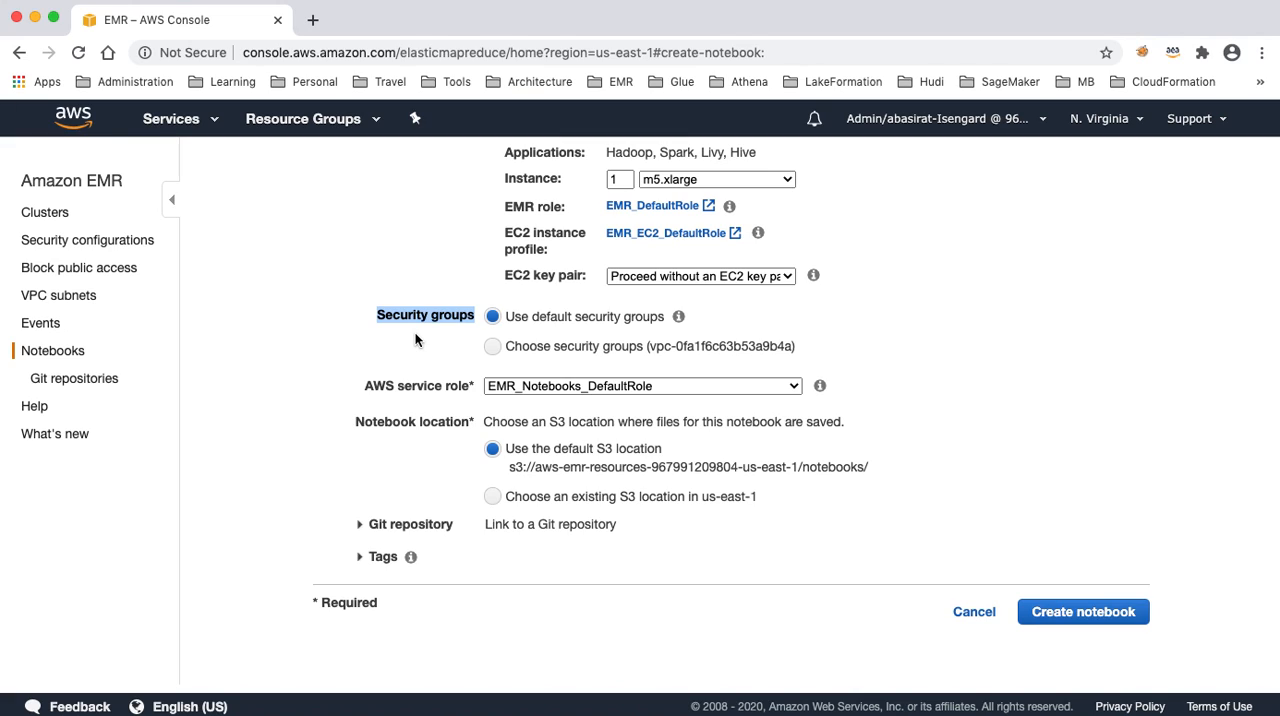
left_click(383, 389)
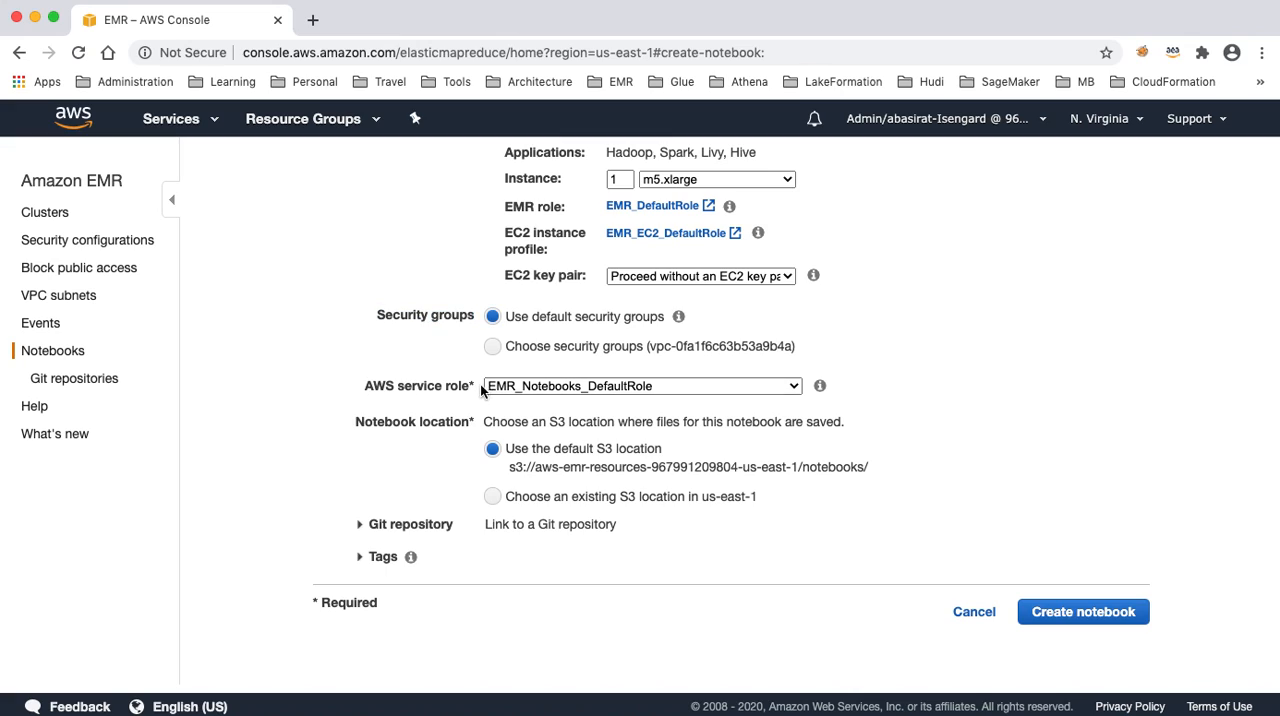
left_click_drag(473, 386, 352, 385)
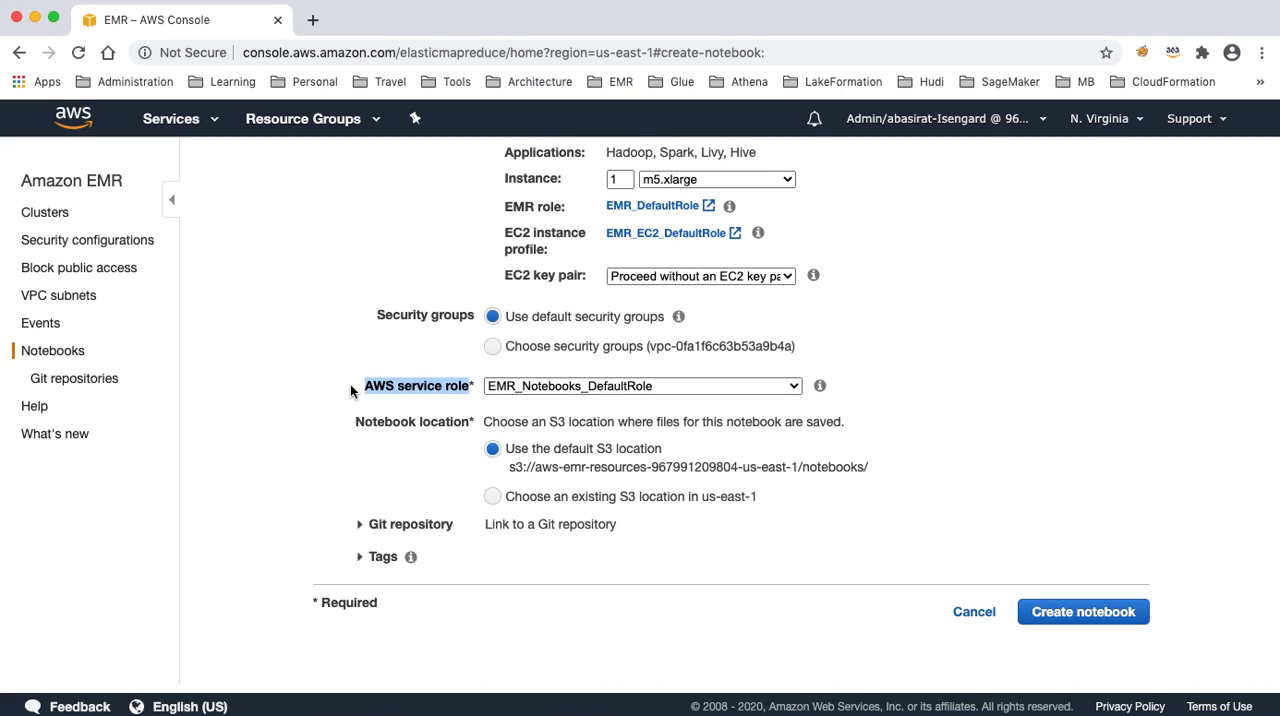
left_click_drag(355, 421, 467, 423)
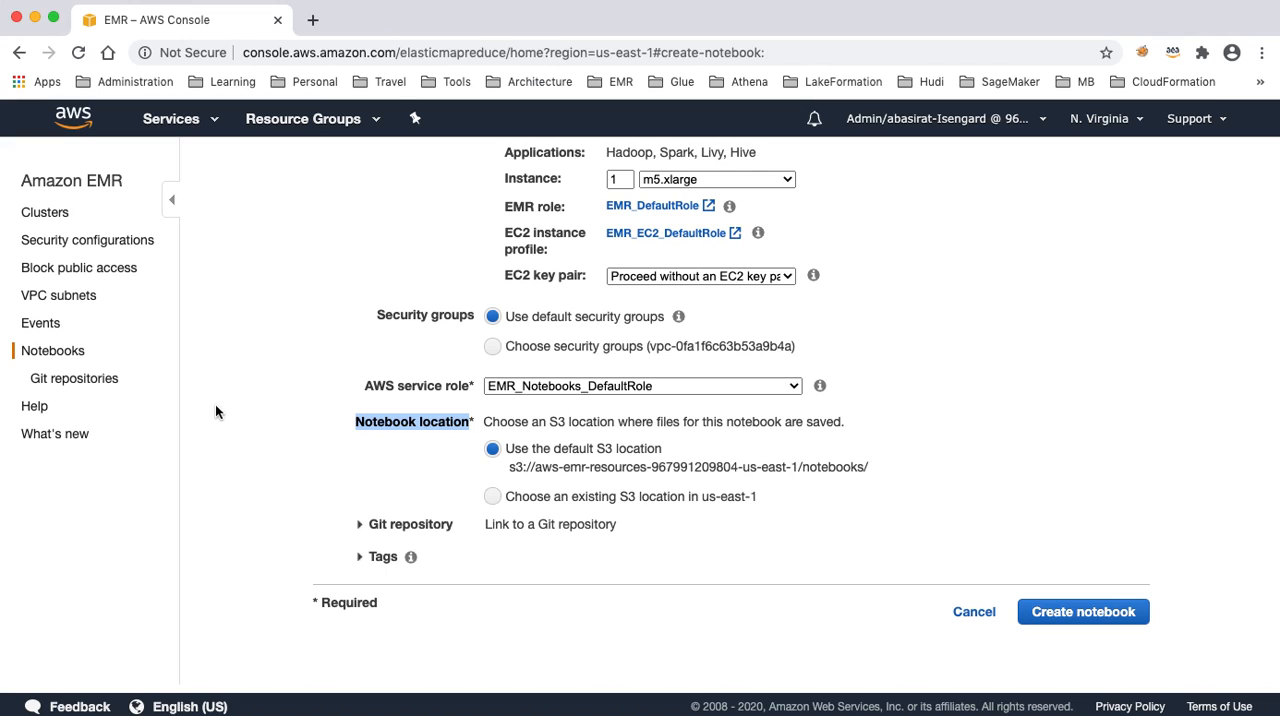
- Expand the Git repository and tags sections of the notebook form and examine their options
left_click(360, 526)
scroll(309, 475, "down", 1)
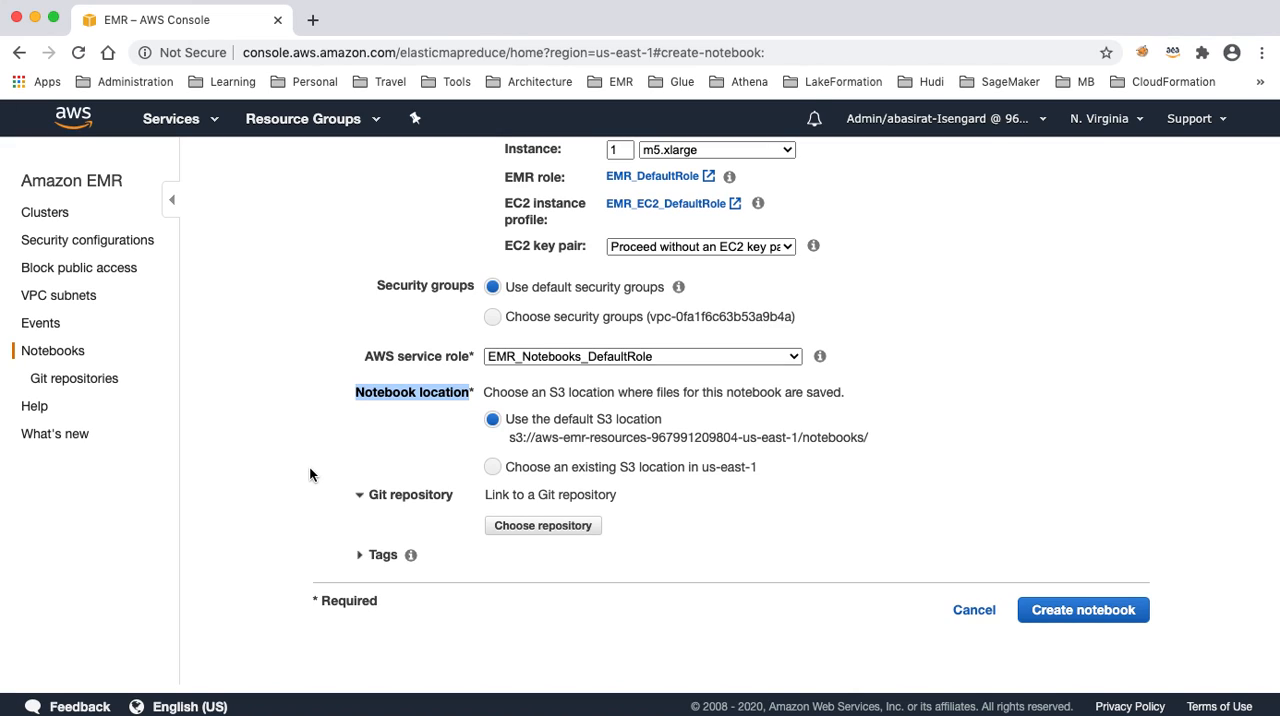
left_click(361, 554)
scroll(323, 495, "down", 1)
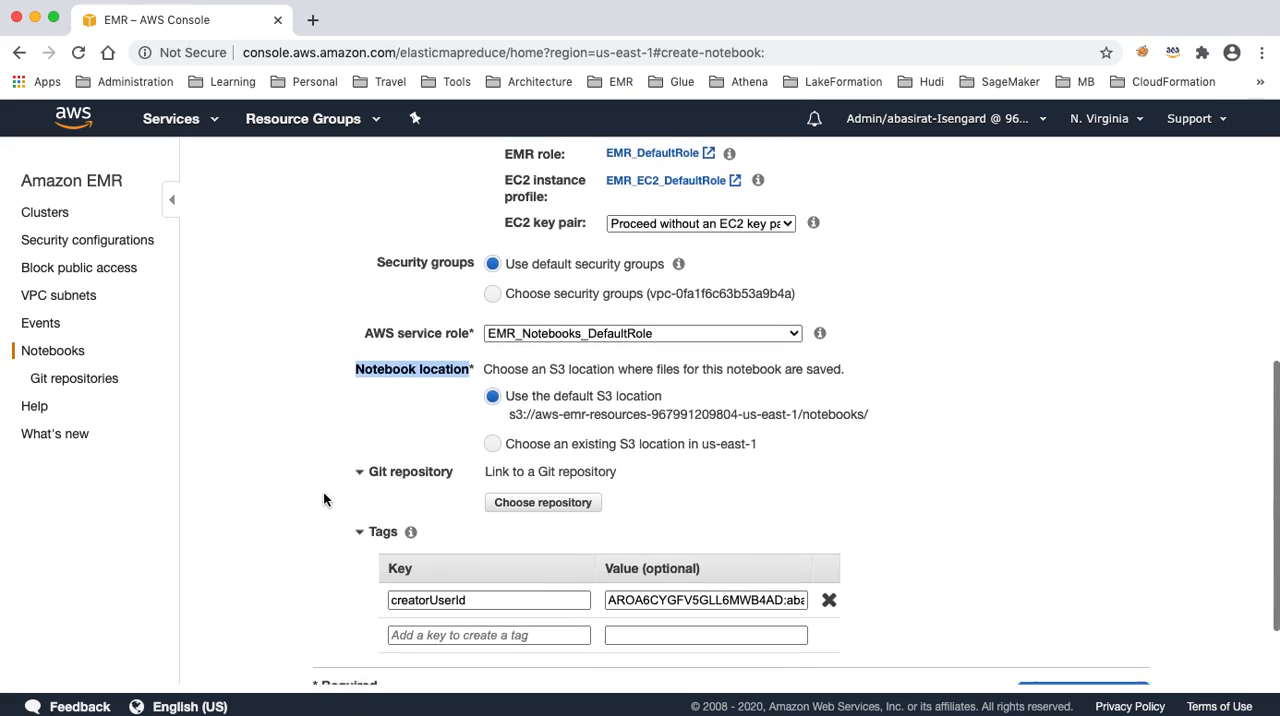
scroll(323, 493, "down", 1)
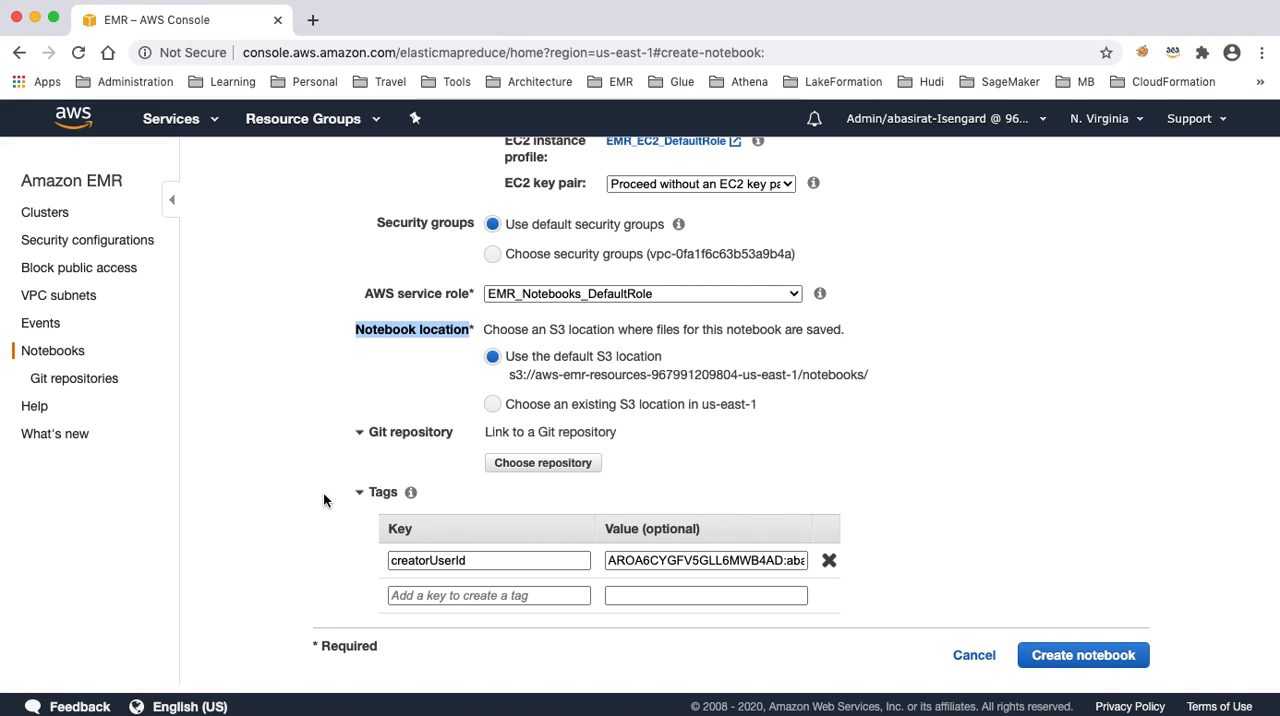
- Attach the notebook to the existing cluster EMR_Cluster_1 and create the notebook
scroll(902, 540, "up", 5)
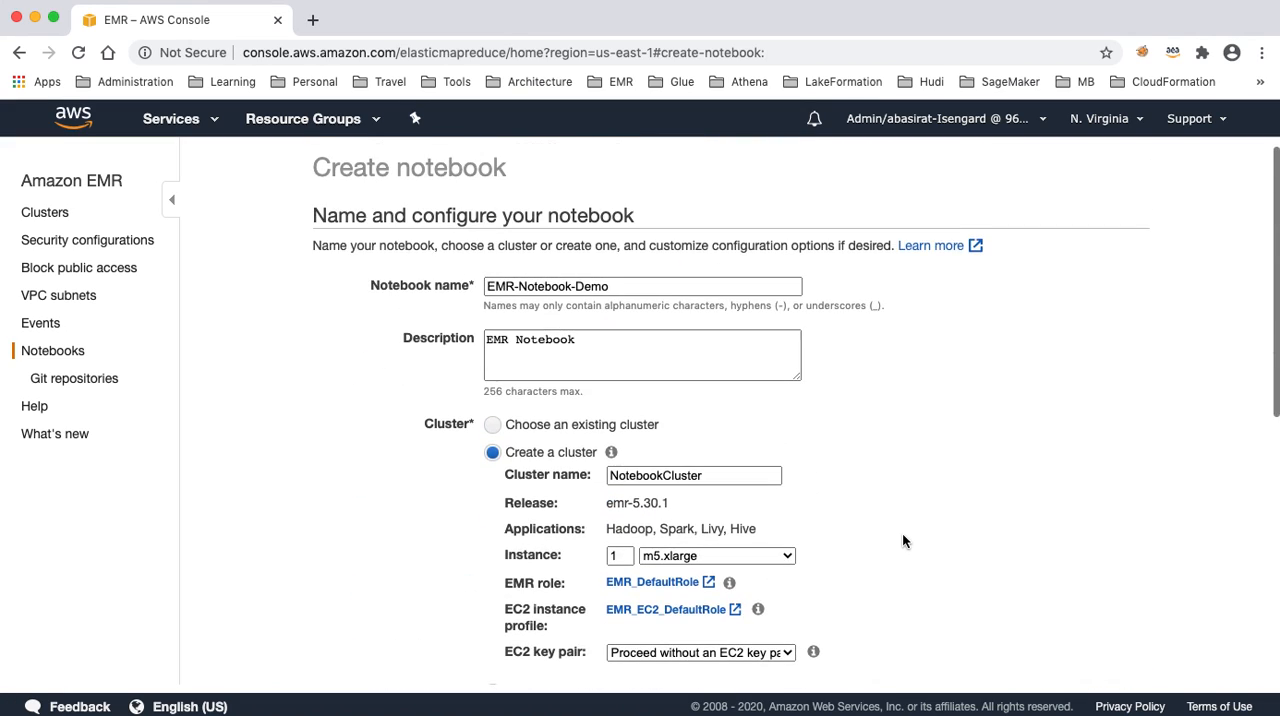
left_click(493, 425)
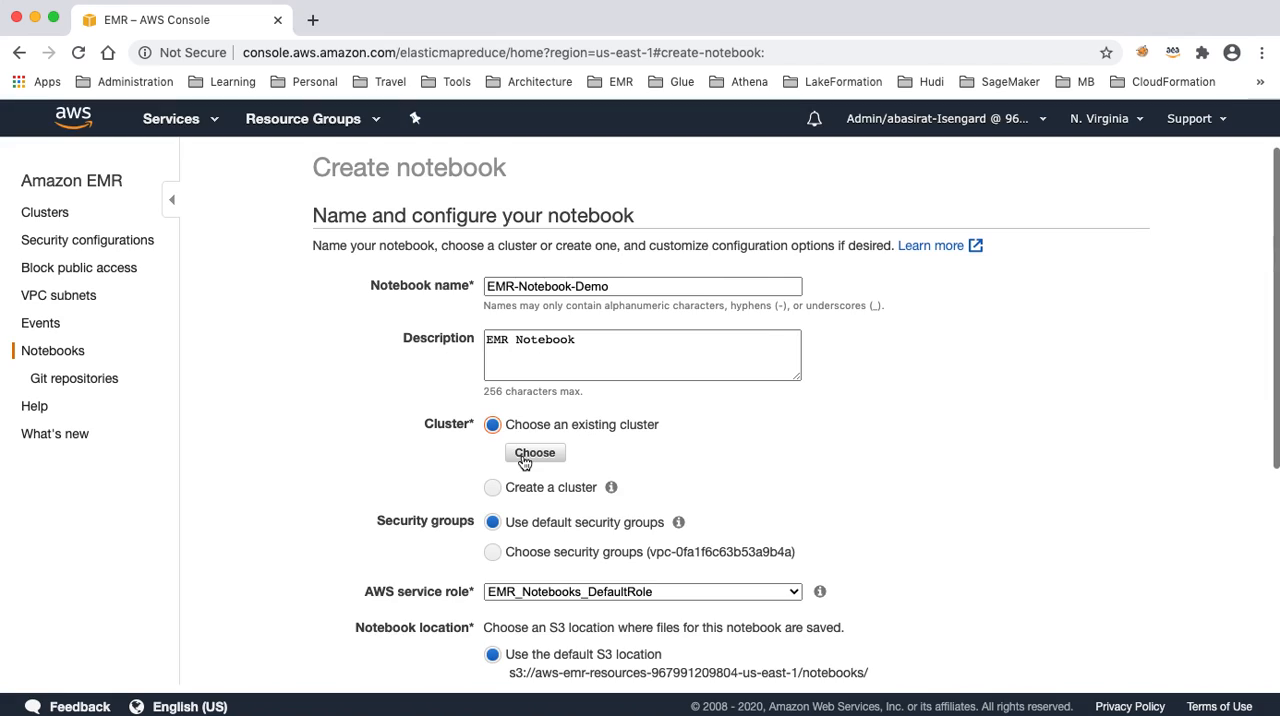
left_click(532, 452)
left_click(348, 469)
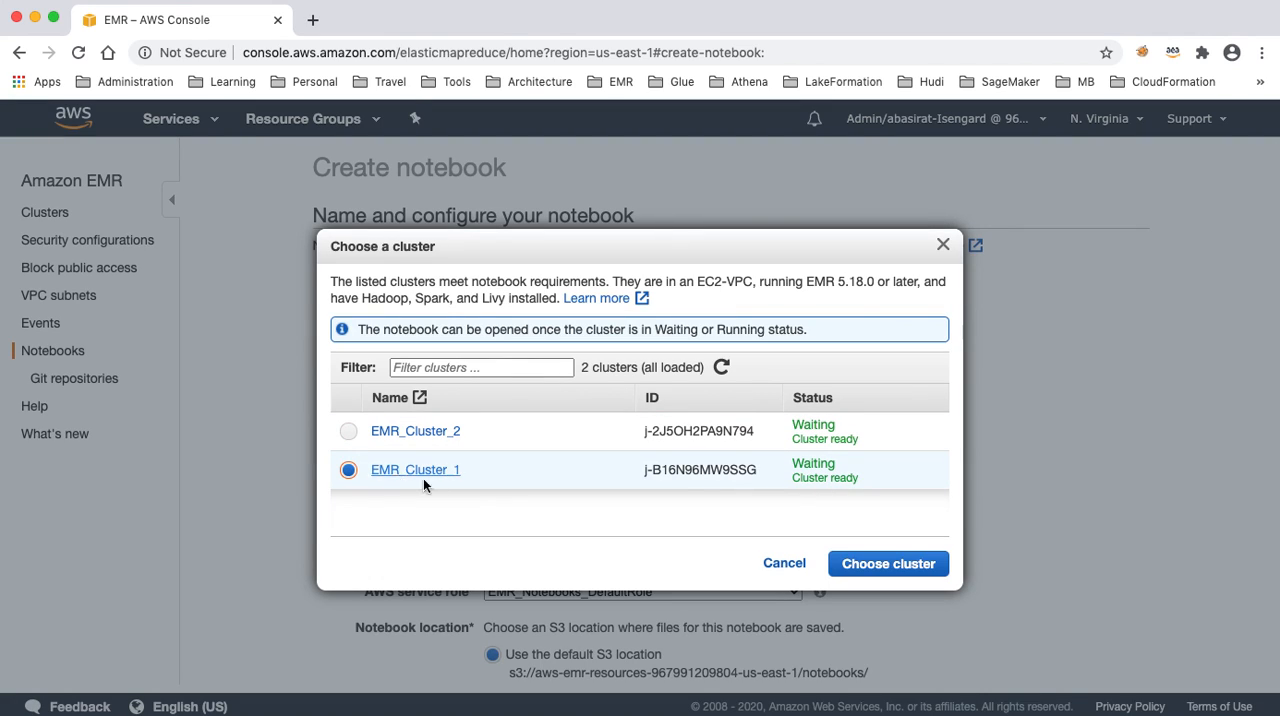
left_click(858, 564)
scroll(957, 500, "down", 4)
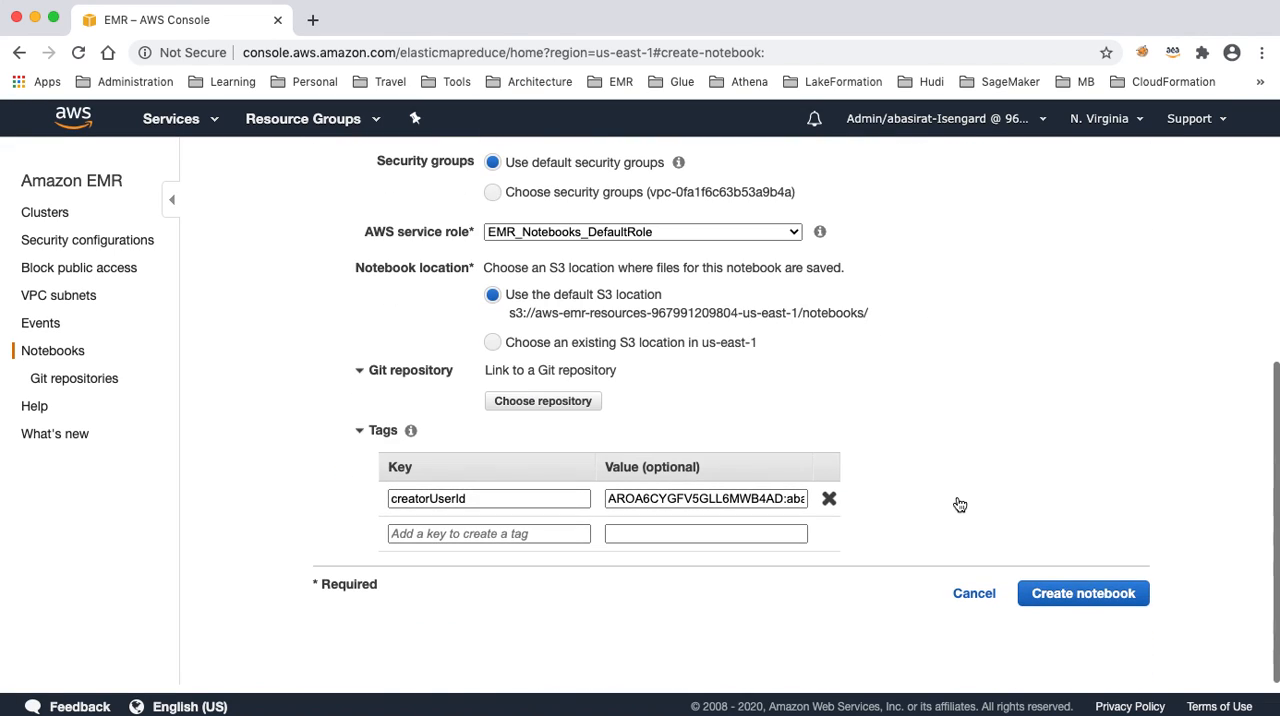
left_click(1040, 594)
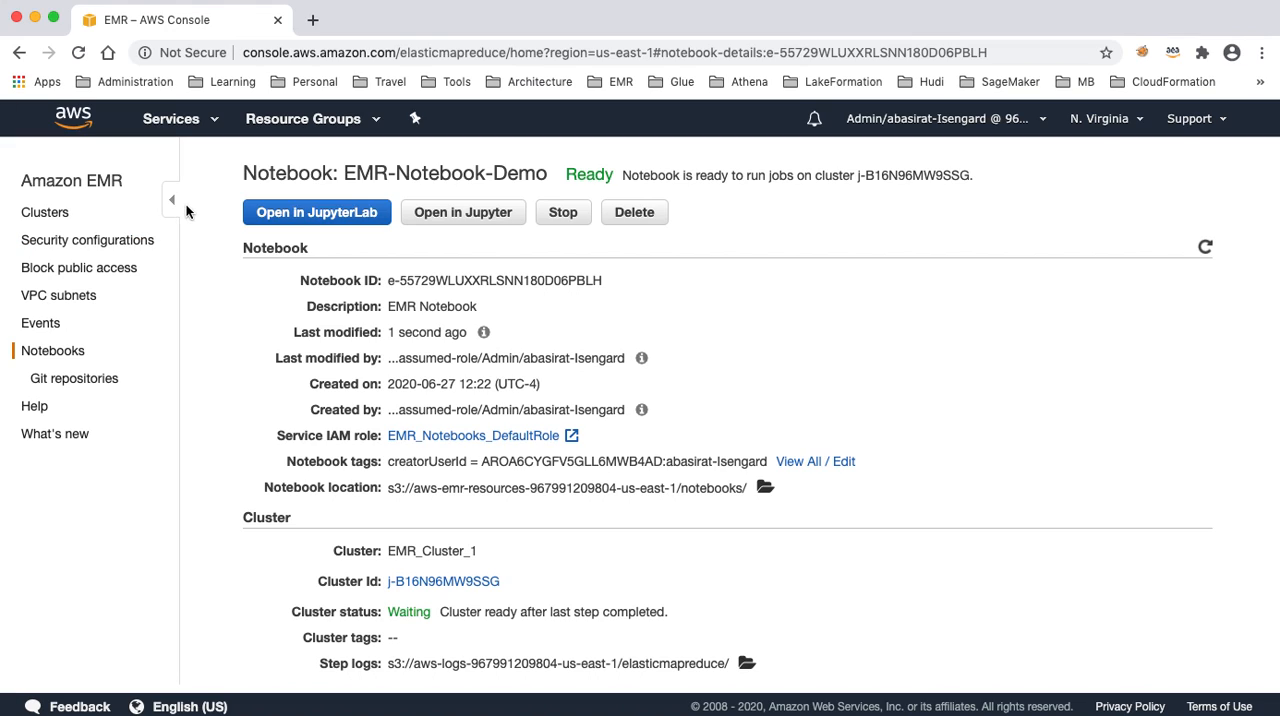
- Launch the notebook in JupyterLab and open the EMR-Notebook-Demo file in the notebook editor
left_click(310, 218)
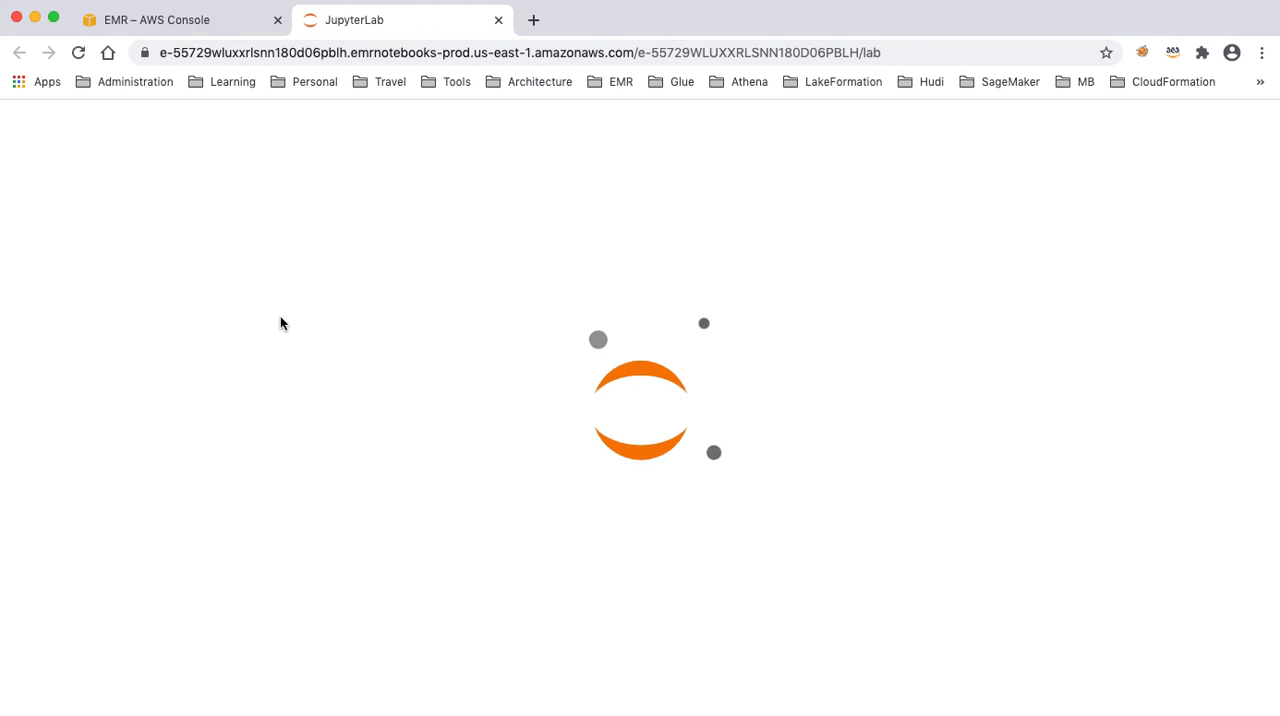
left_click(132, 220)
right_click(132, 220)
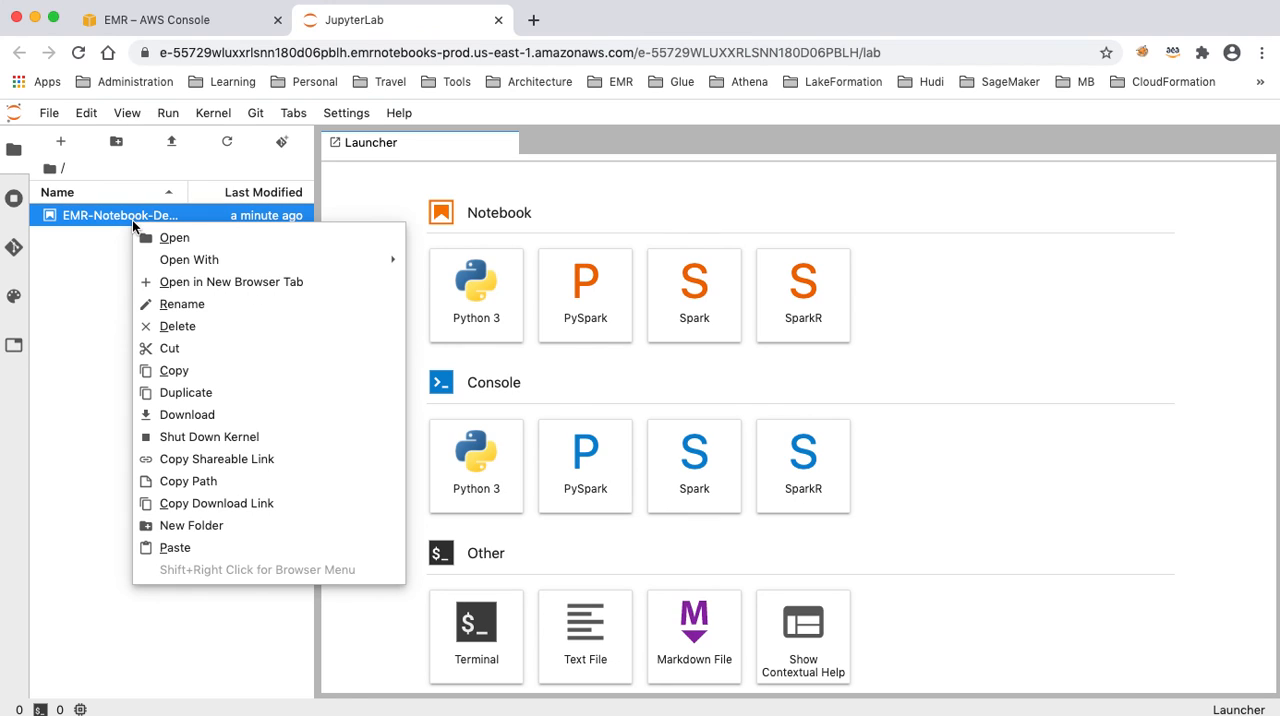
mouse_move(185, 265)
left_click(457, 260)
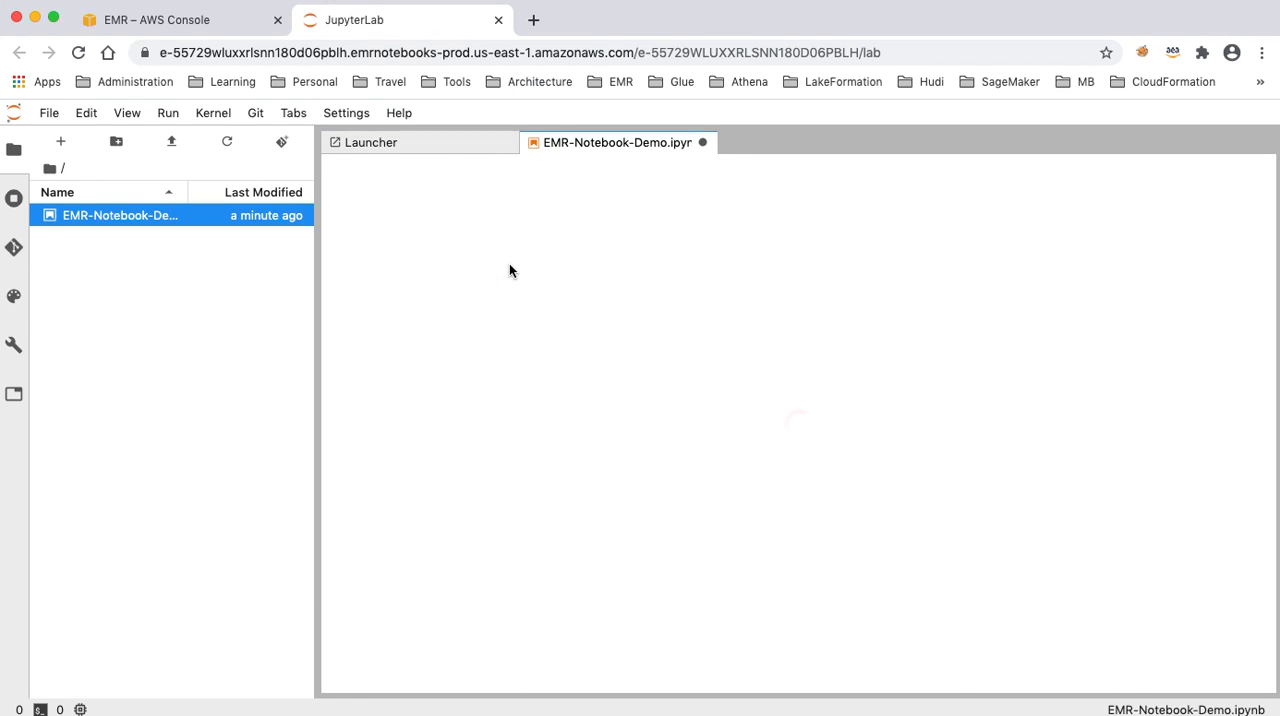
- Select PySpark as the kernel for the EMR-Notebook-Demo notebook
left_click(762, 418)
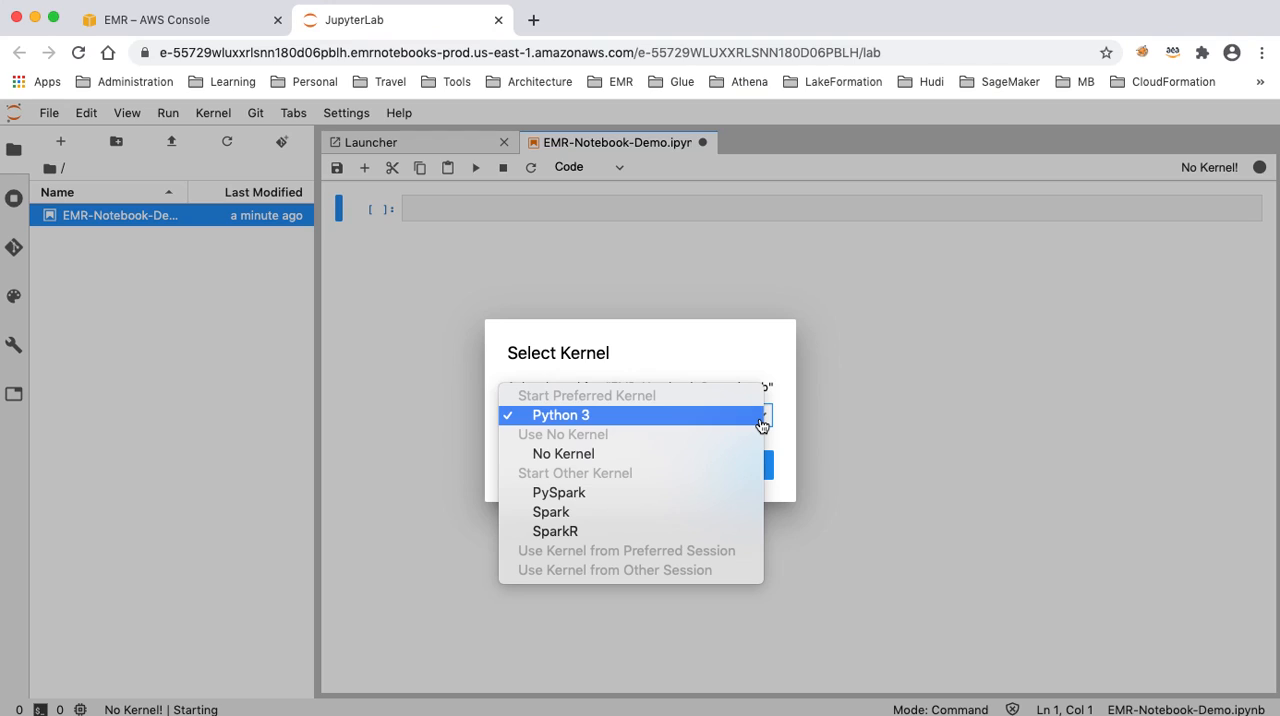
left_click(668, 493)
left_click(732, 467)
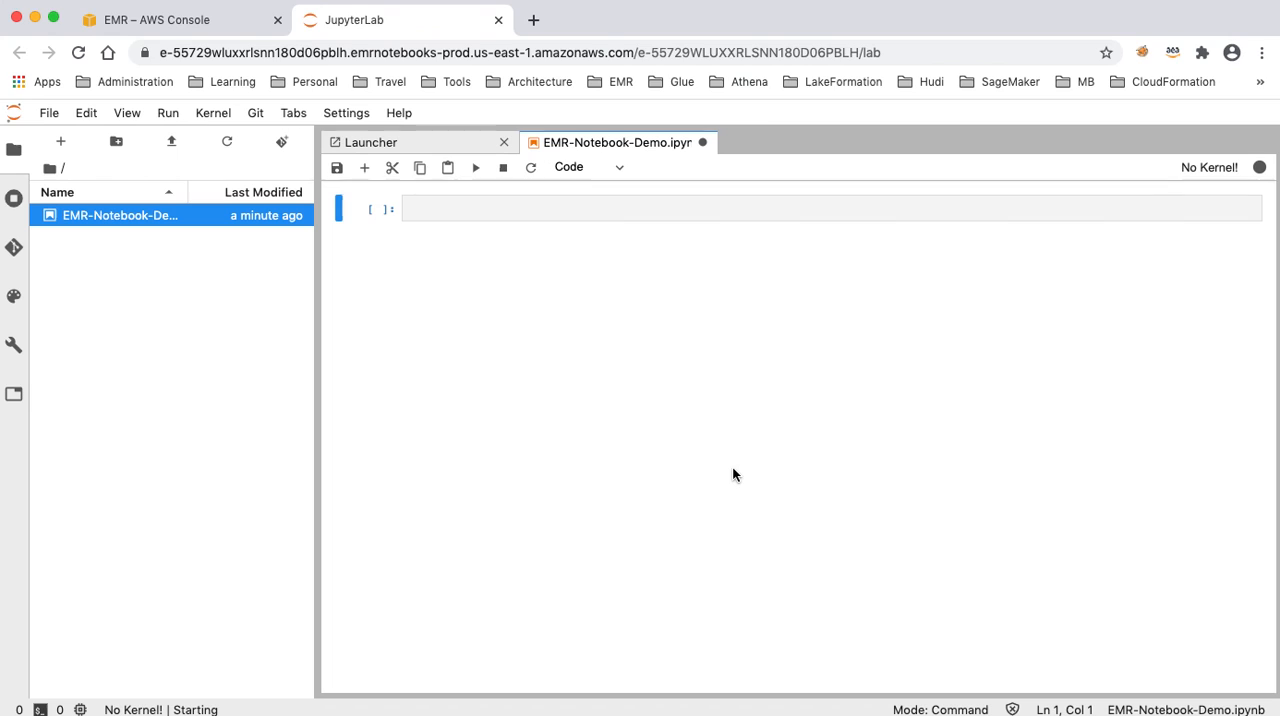
- Paste PySpark code that loads the nyTaxi CSV, adds a current_date column and prints the schema, rows and record count, and run the cell
left_click(465, 215)
key("super+v")
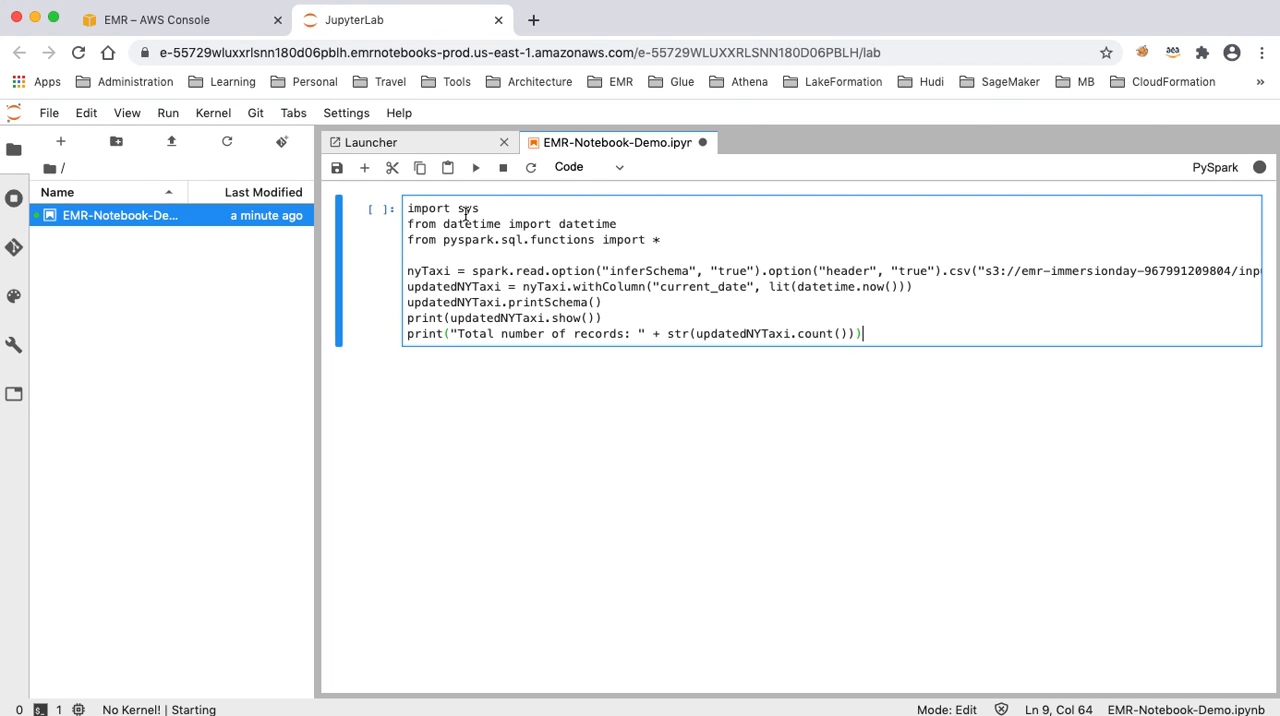
left_click(476, 167)
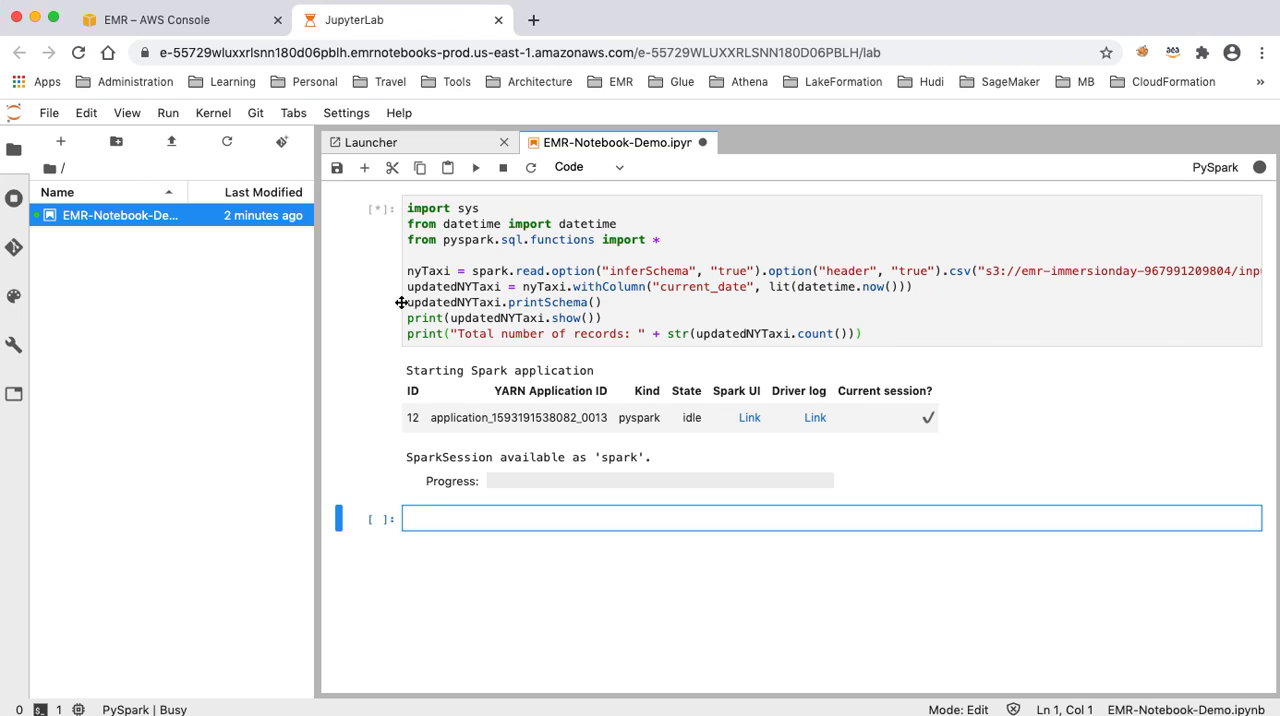
- Expand the Spark job progress, review the job stages and the cell's output, and save the notebook
left_click(423, 374)
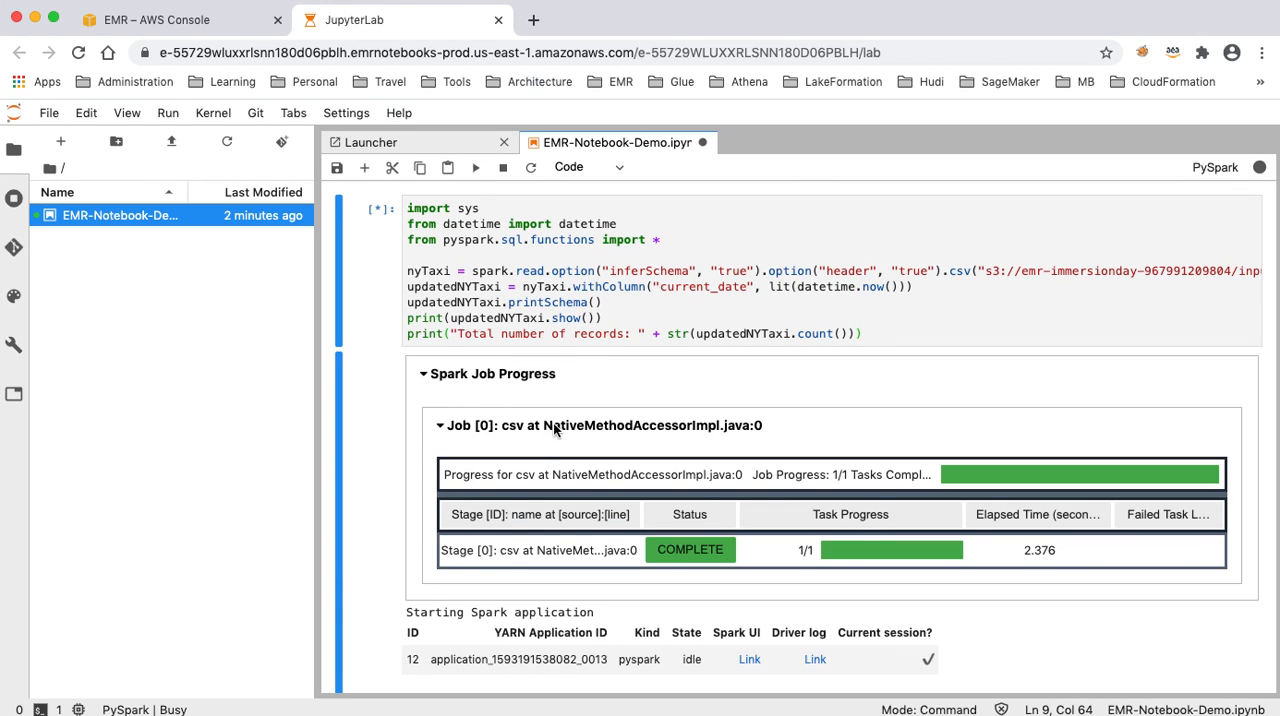
scroll(555, 428, "down", 1)
scroll(555, 428, "down", 5)
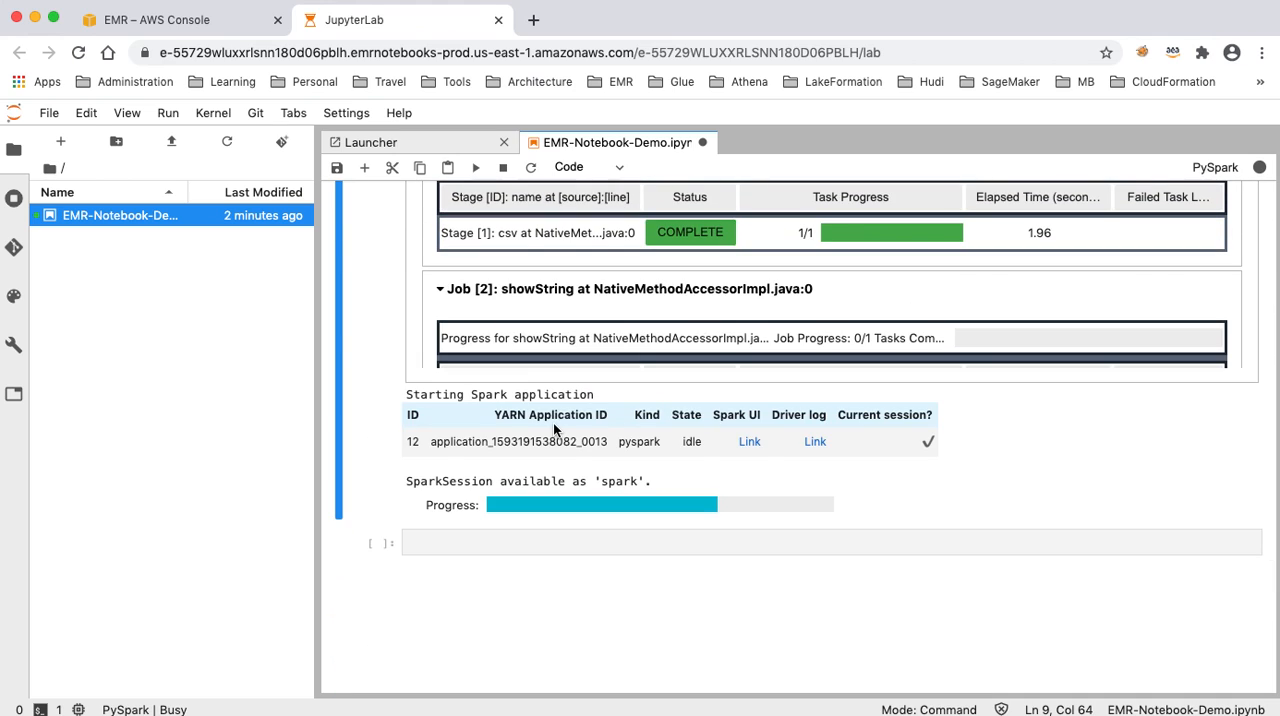
scroll(555, 428, "down", 10)
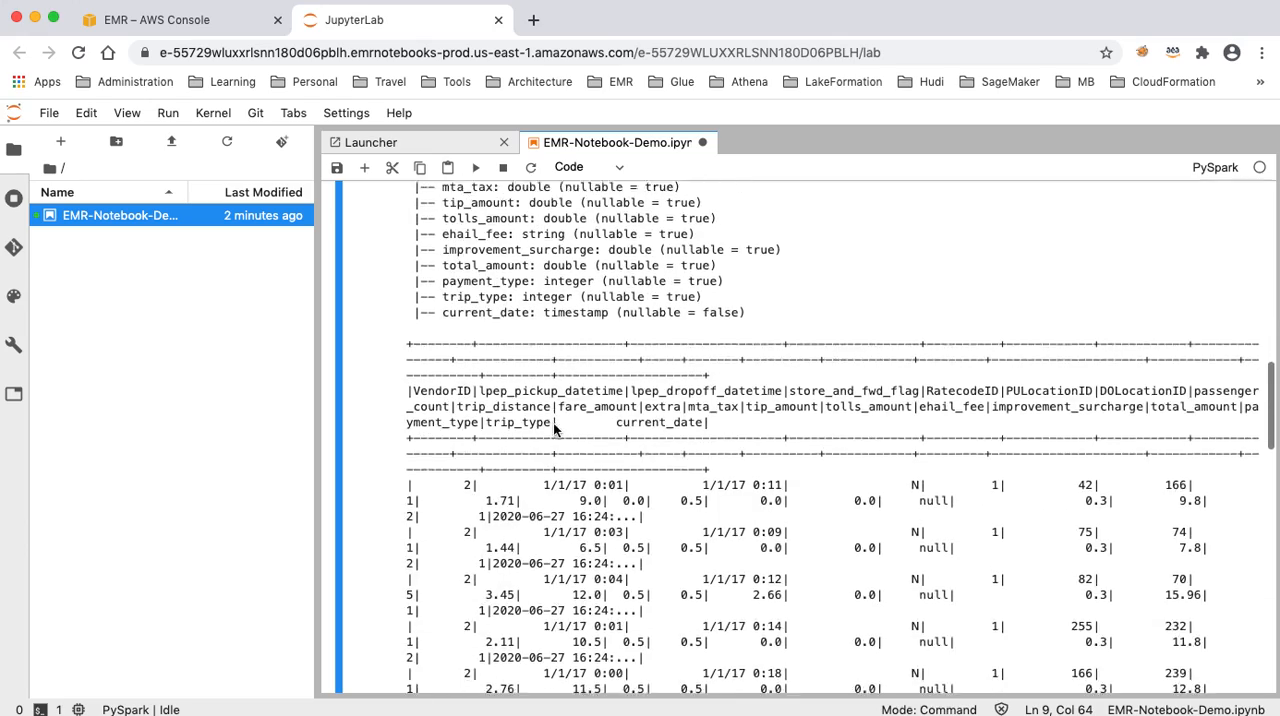
scroll(555, 428, "up", 15)
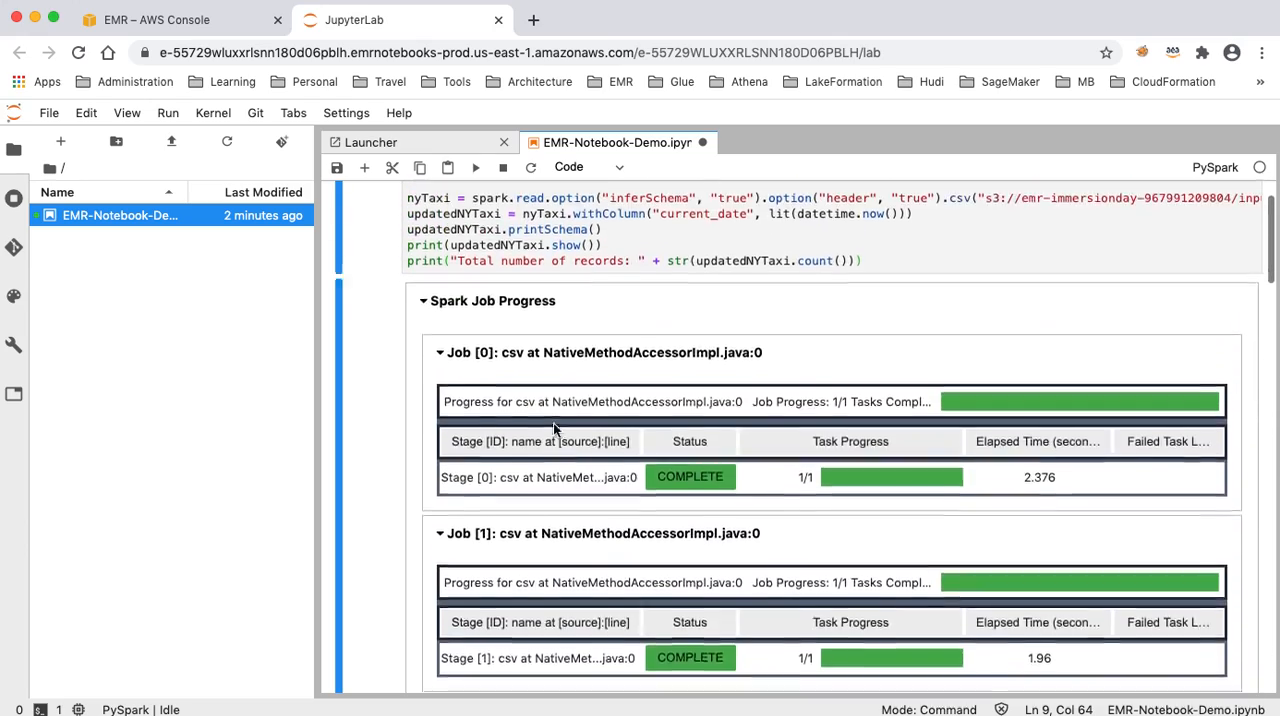
scroll(553, 422, "up", 2)
left_click(338, 170)
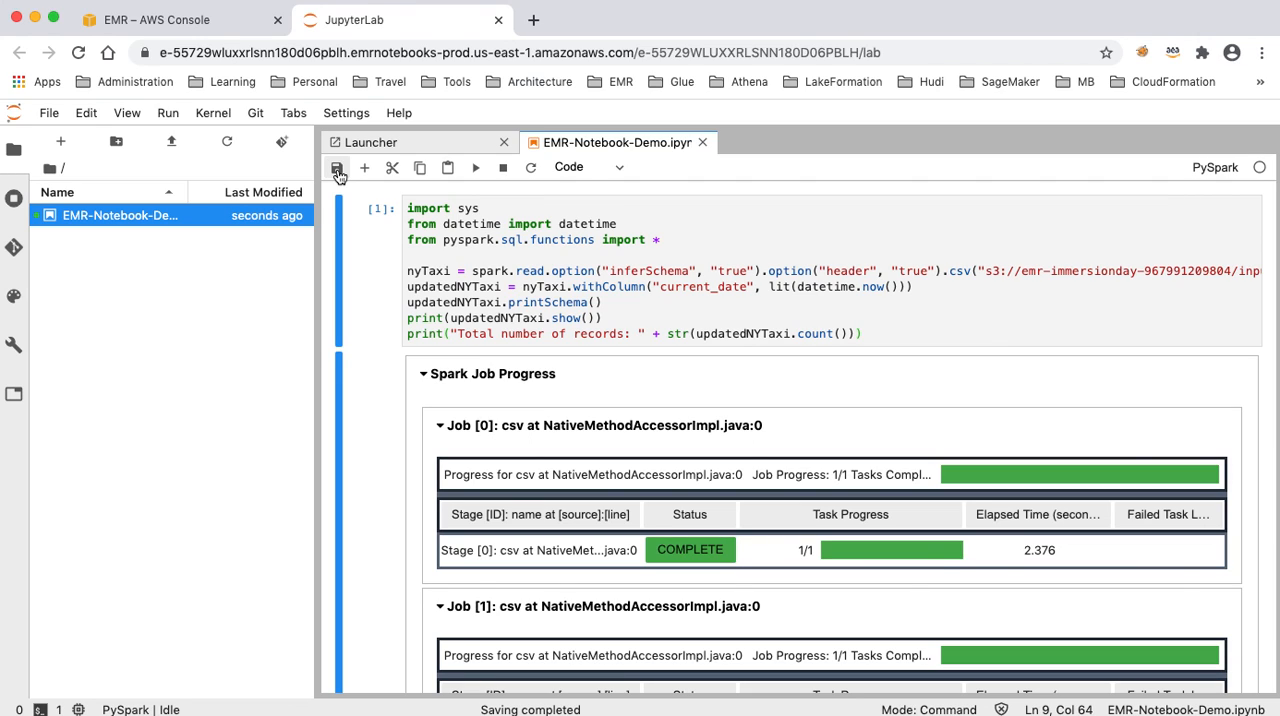
- Switch to the EMR console and stop EMR-Notebook-Demo from the list of notebooks
left_click(160, 19)
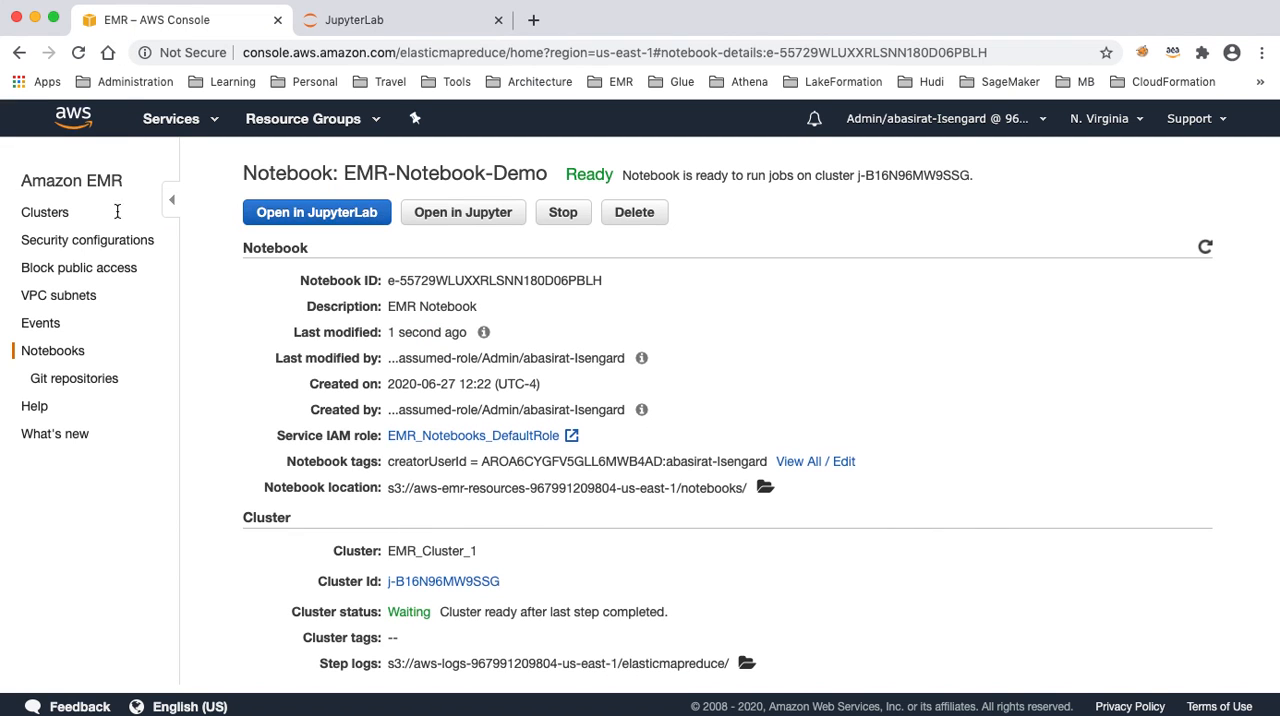
left_click(45, 355)
left_click(224, 374)
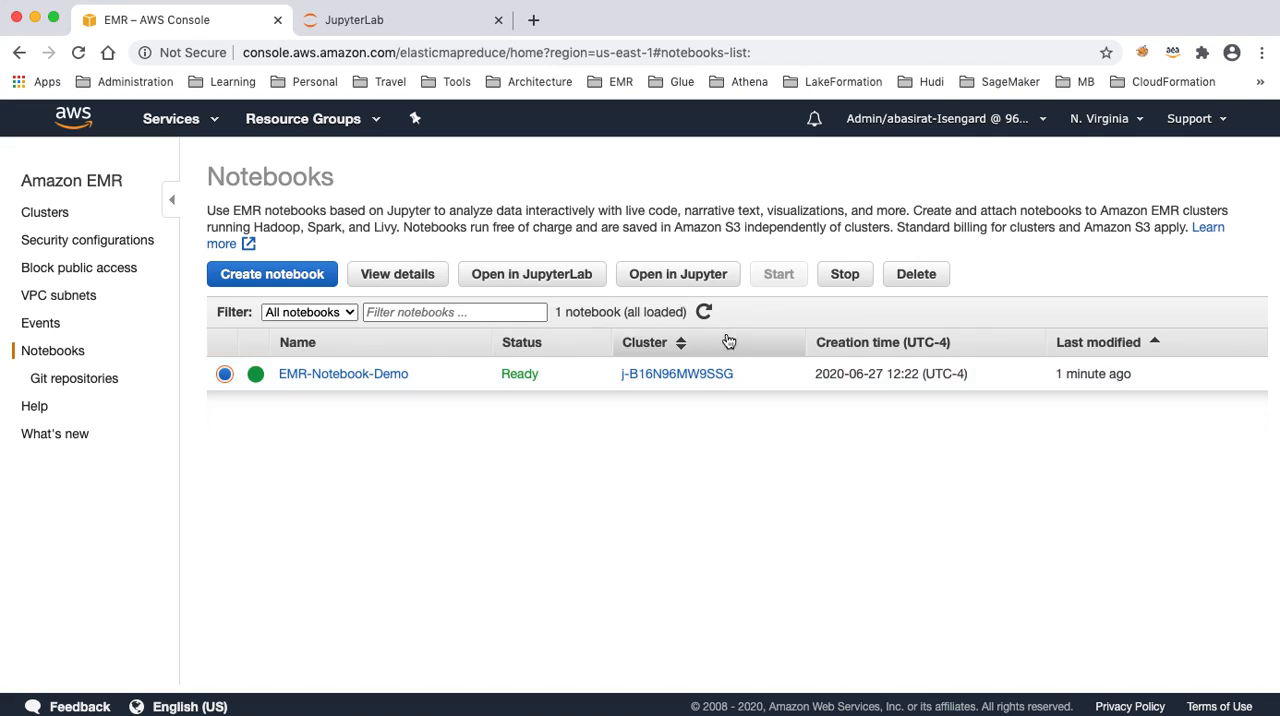
left_click(838, 280)
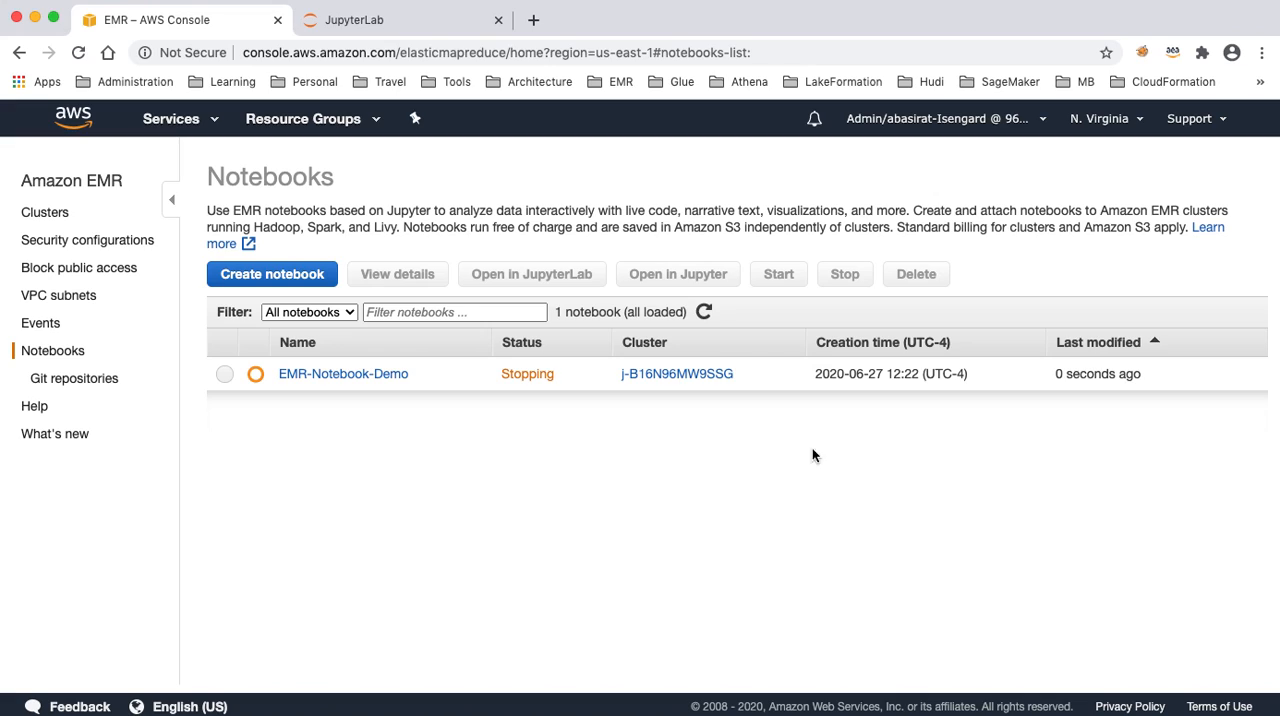
- Refresh the list of notebooks until the status of EMR-Notebook-Demo is Stopped
left_click(705, 314)
left_click(706, 314)
left_click(706, 314)
left_click(706, 314)
left_click(706, 314)
left_click(706, 314)
left_click(706, 314)
left_click(706, 314)
left_click(706, 314)
left_click(706, 313)
left_click(706, 313)
left_click(706, 313)
left_click(707, 313)
left_click(706, 313)
- Open the details of EMR-Notebook-Demo, change its cluster to the existing EMR_Cluster_2, and start the notebook
left_click(226, 376)
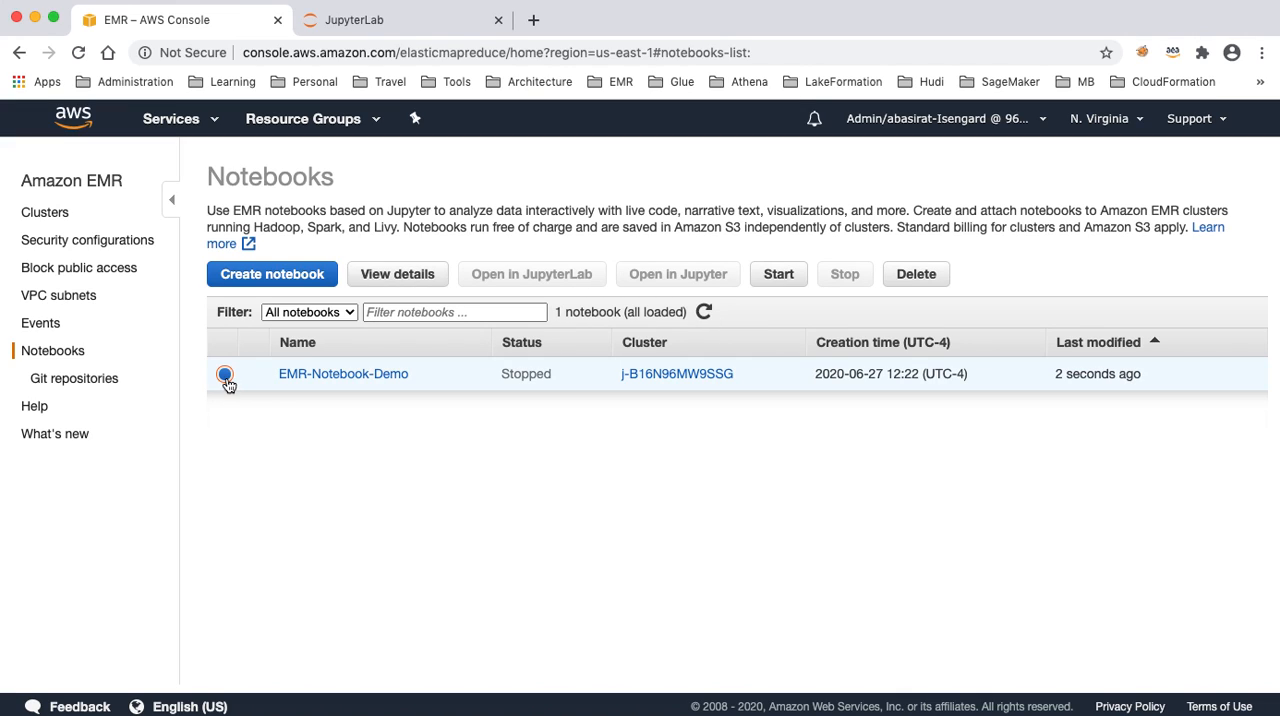
left_click(380, 280)
left_click(390, 217)
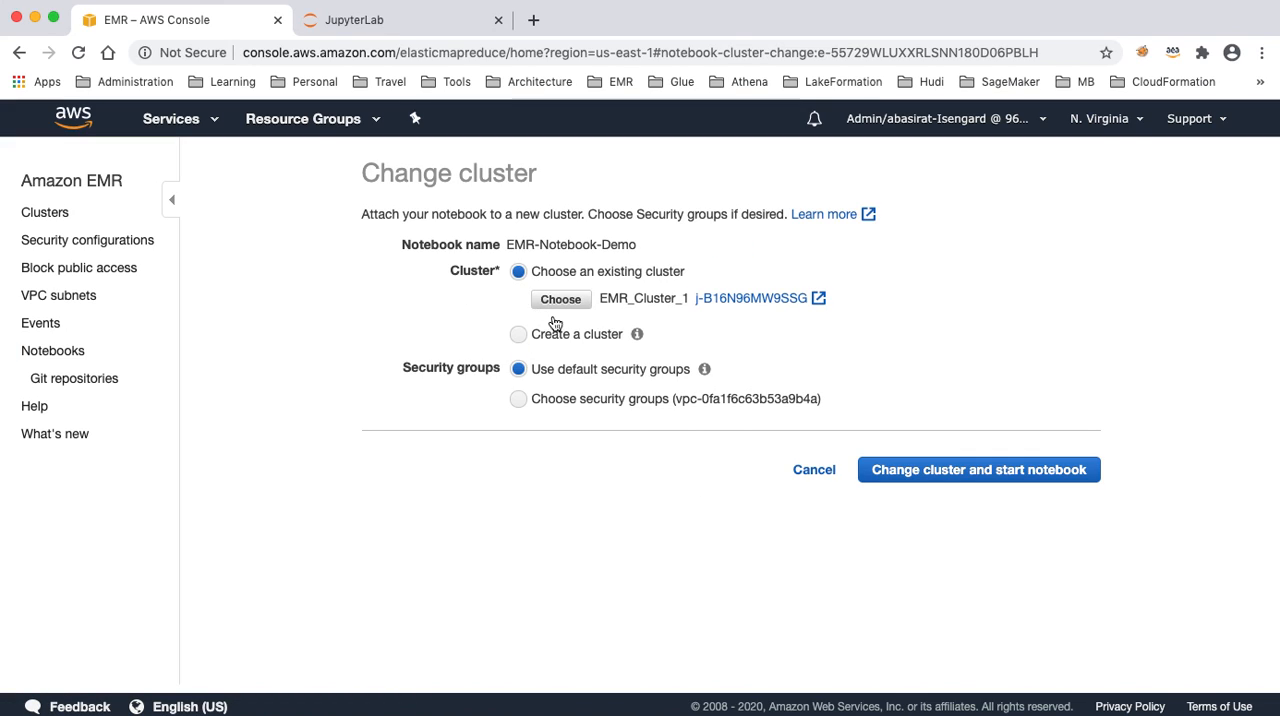
left_click(560, 299)
left_click(350, 430)
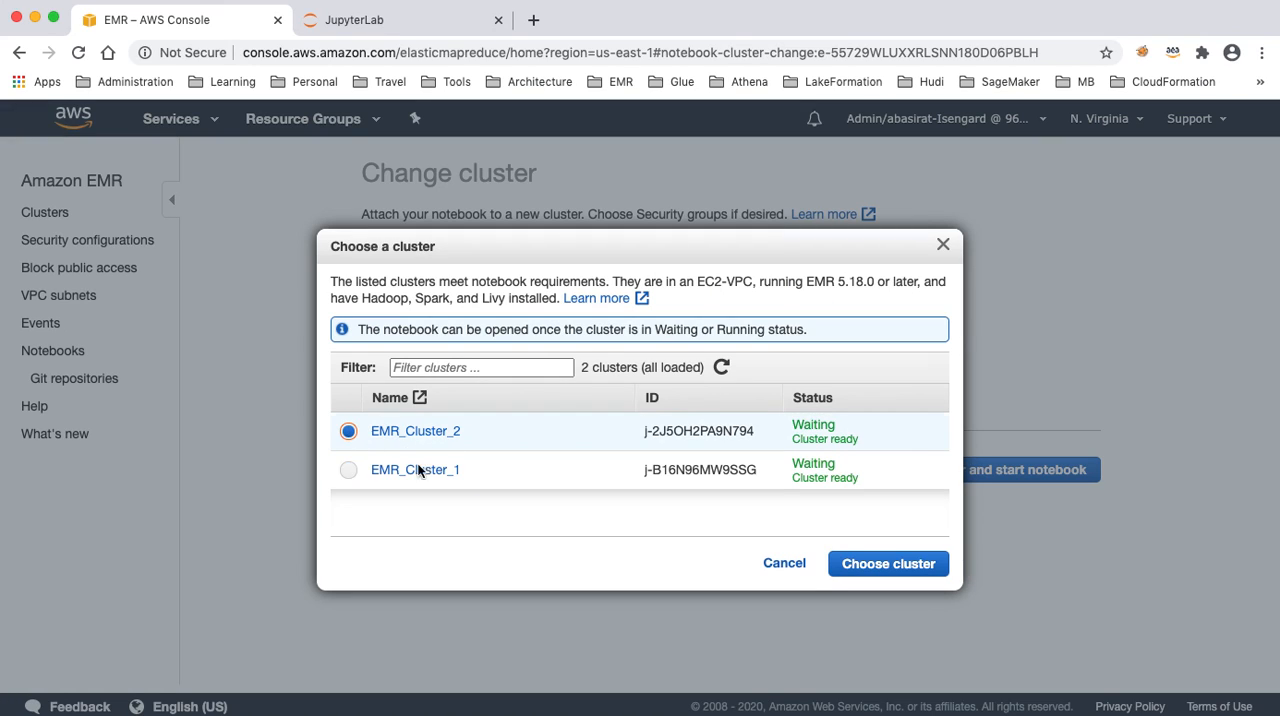
left_click(865, 564)
left_click(951, 476)
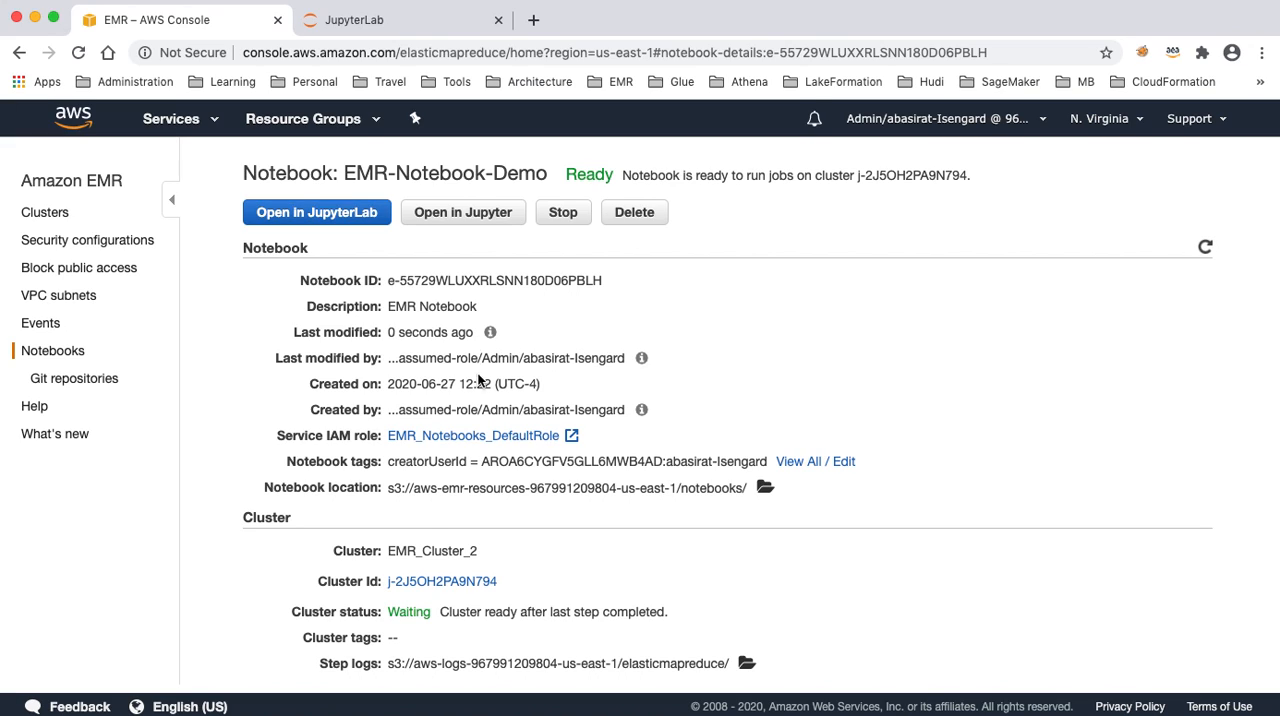
- Launch the restarted notebook in JupyterLab and open the EMR-Notebook-Demo file
left_click(300, 212)
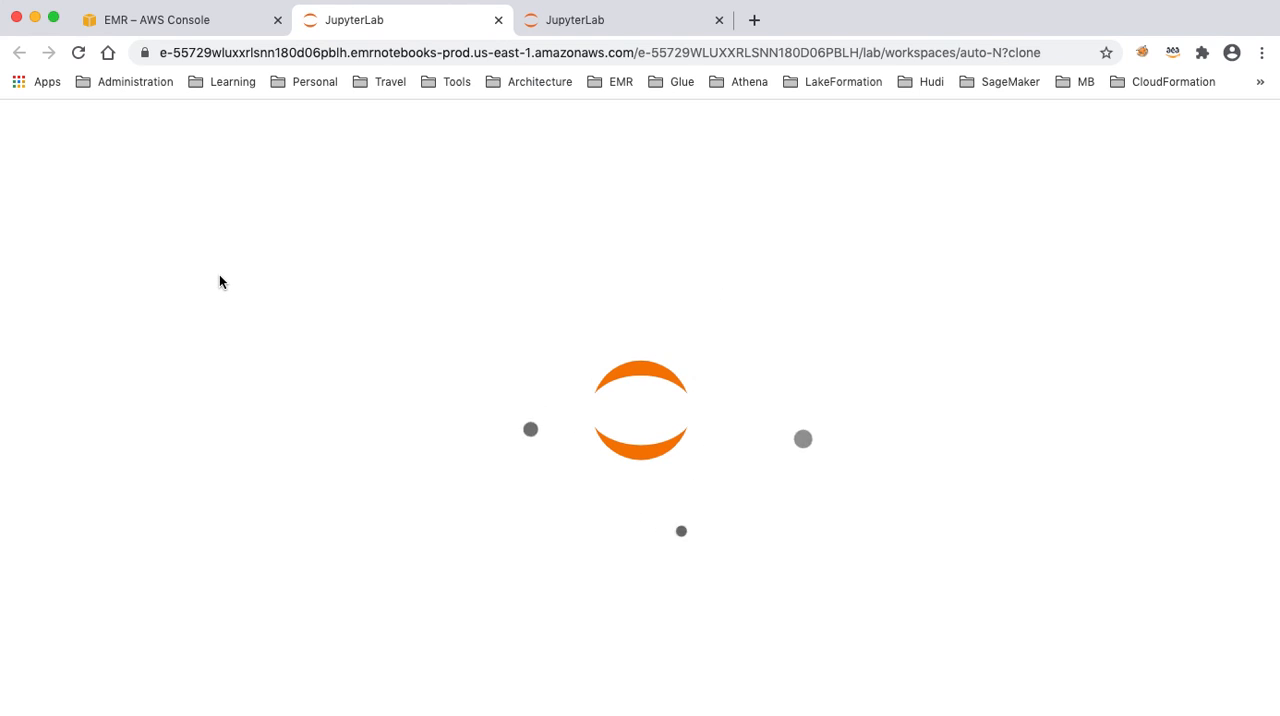
double_click(131, 216)
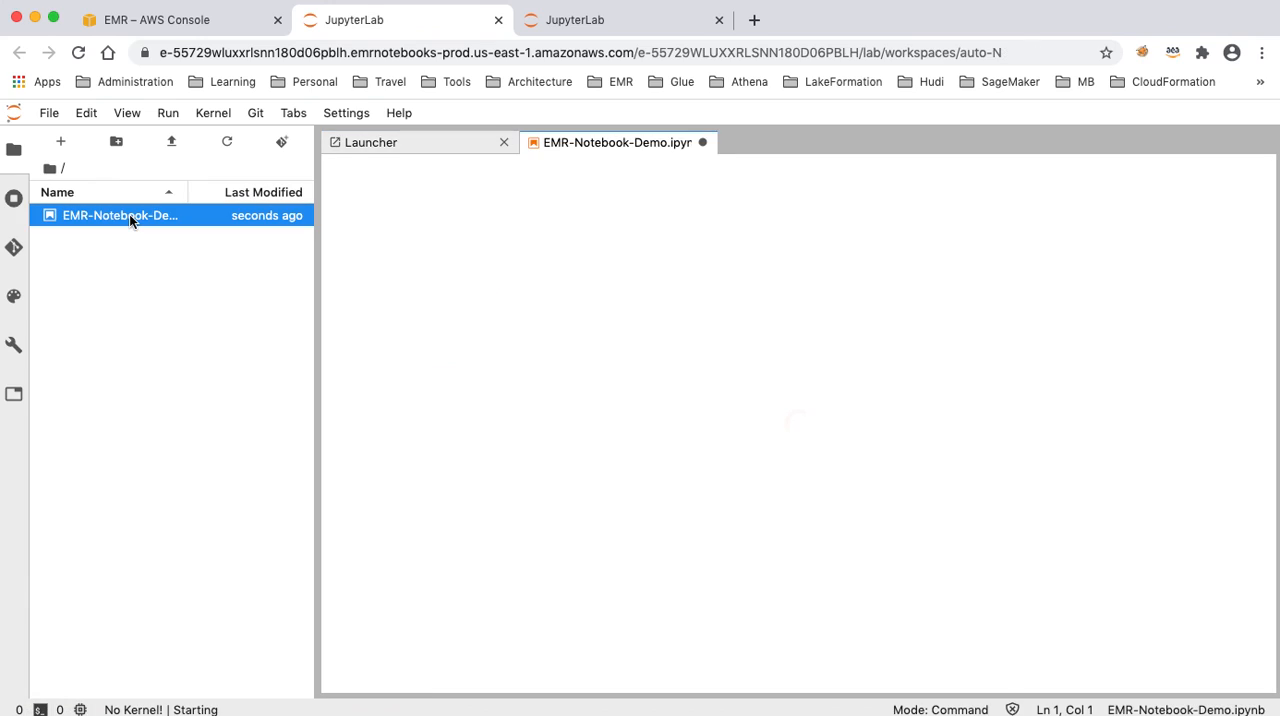